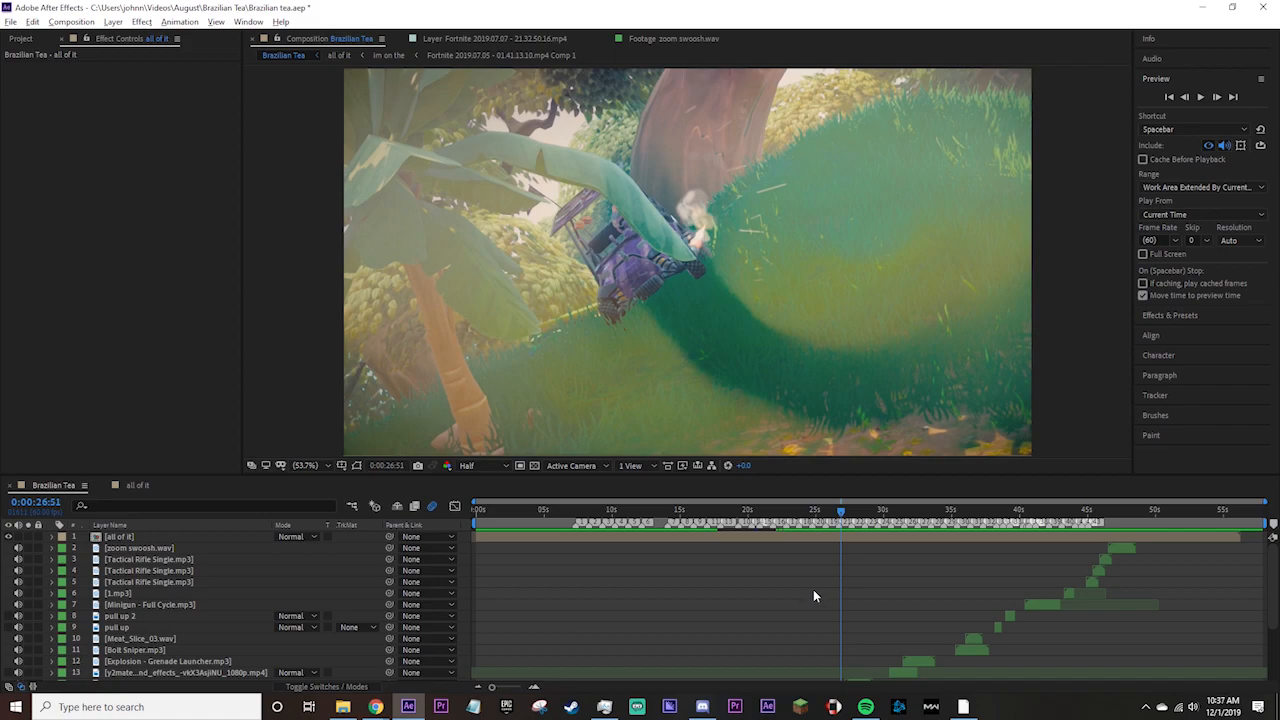
Examine the sound-effect layers in the Brazilian Tea timeline and the contents of the nested all of it composition.
scroll(811, 588, up, 5)
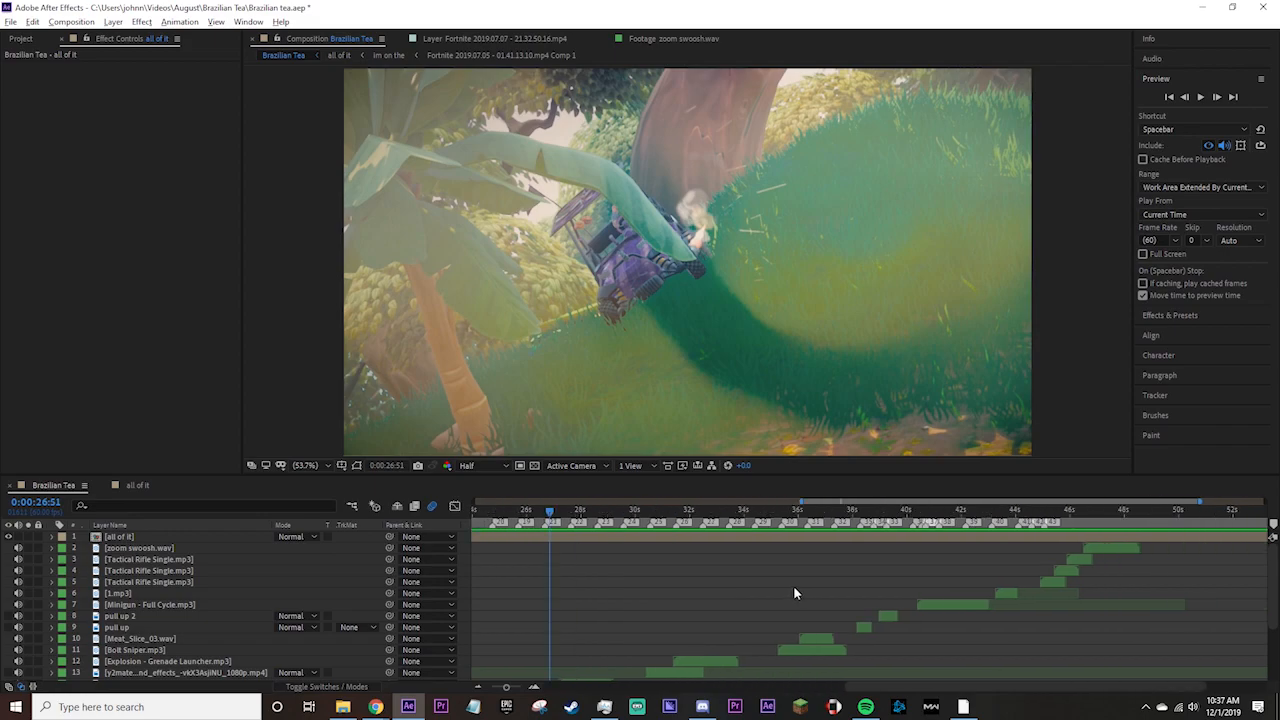
click(630, 539)
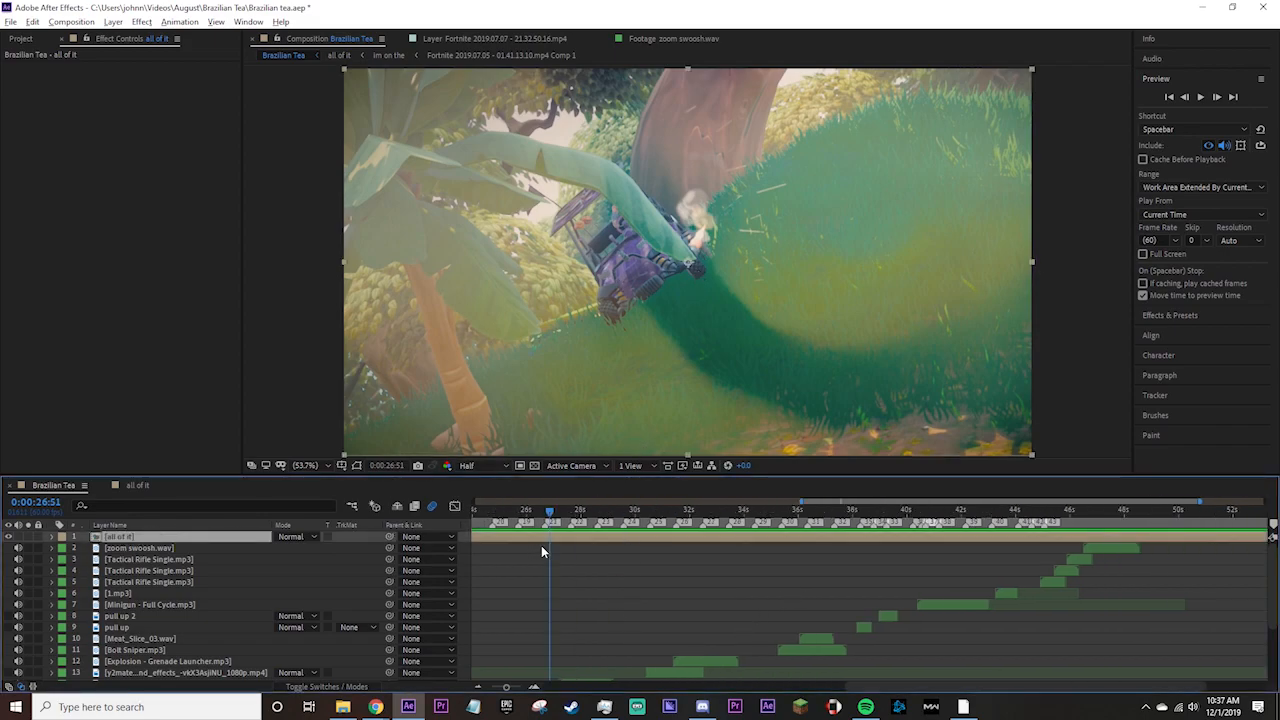
click(796, 596)
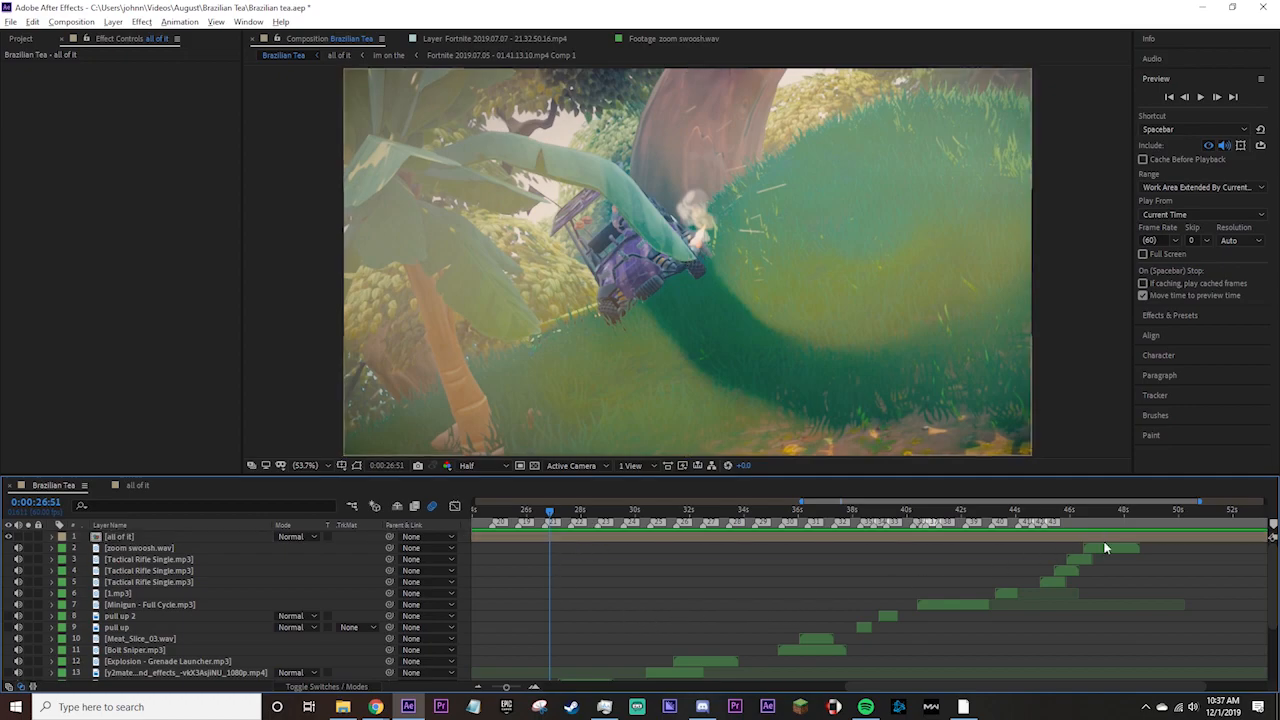
scroll(900, 600, down, 3)
scroll(660, 652, up, 3)
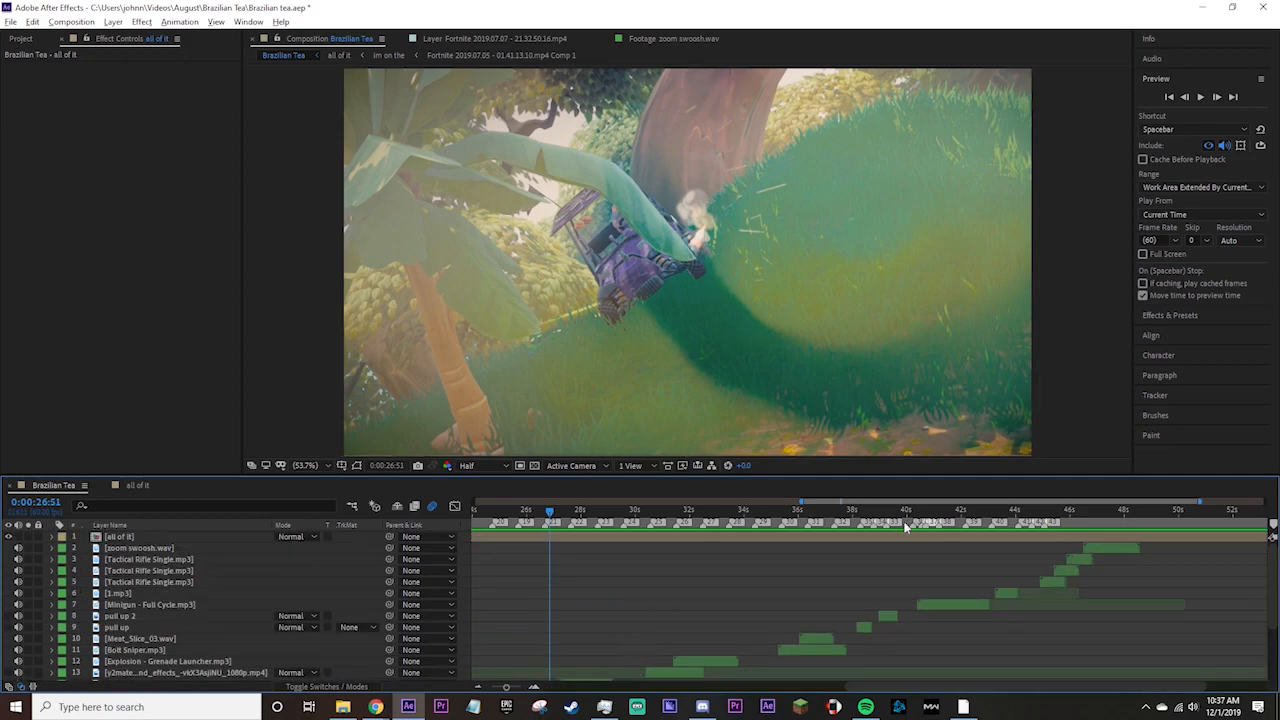
click(1100, 548)
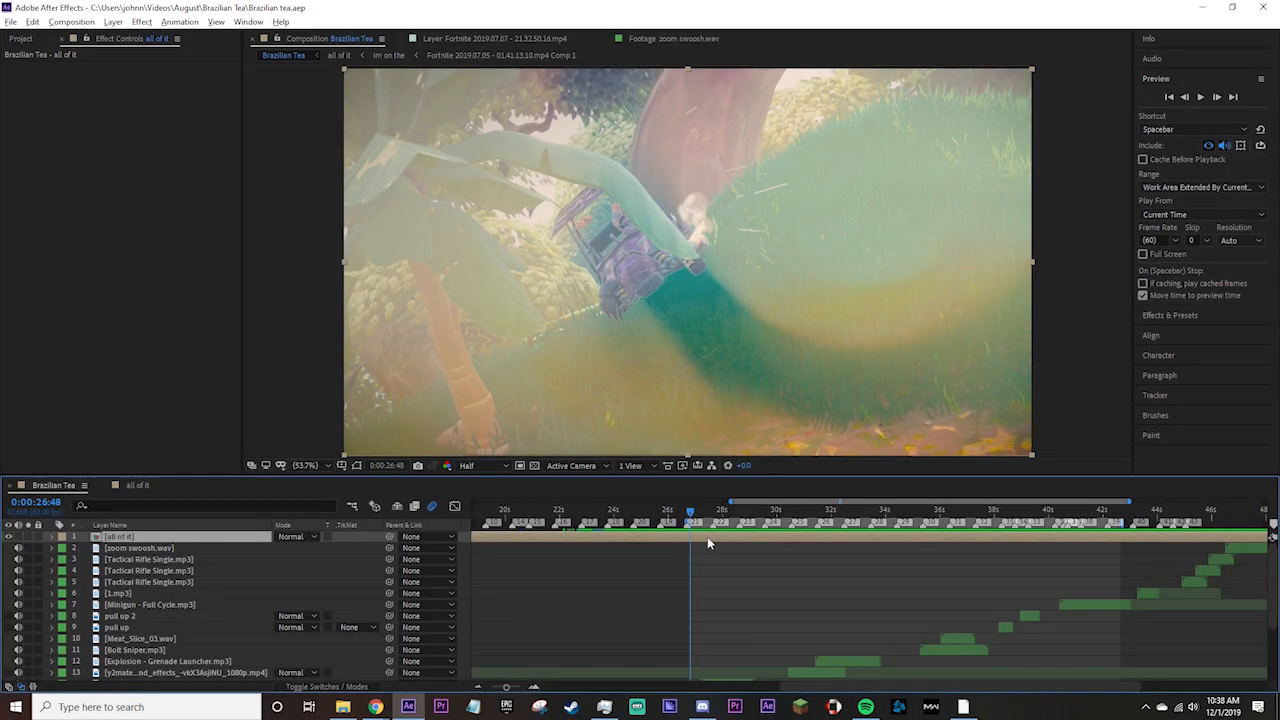
double_click(707, 536)
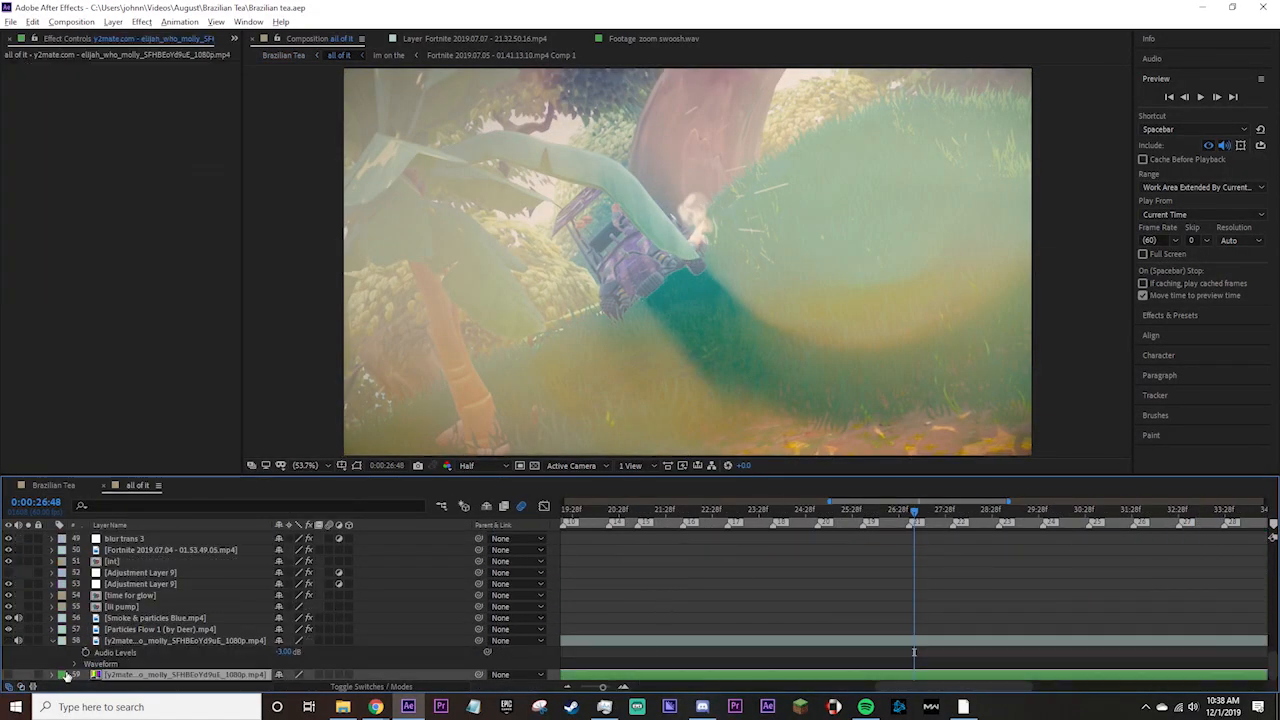
click(50, 485)
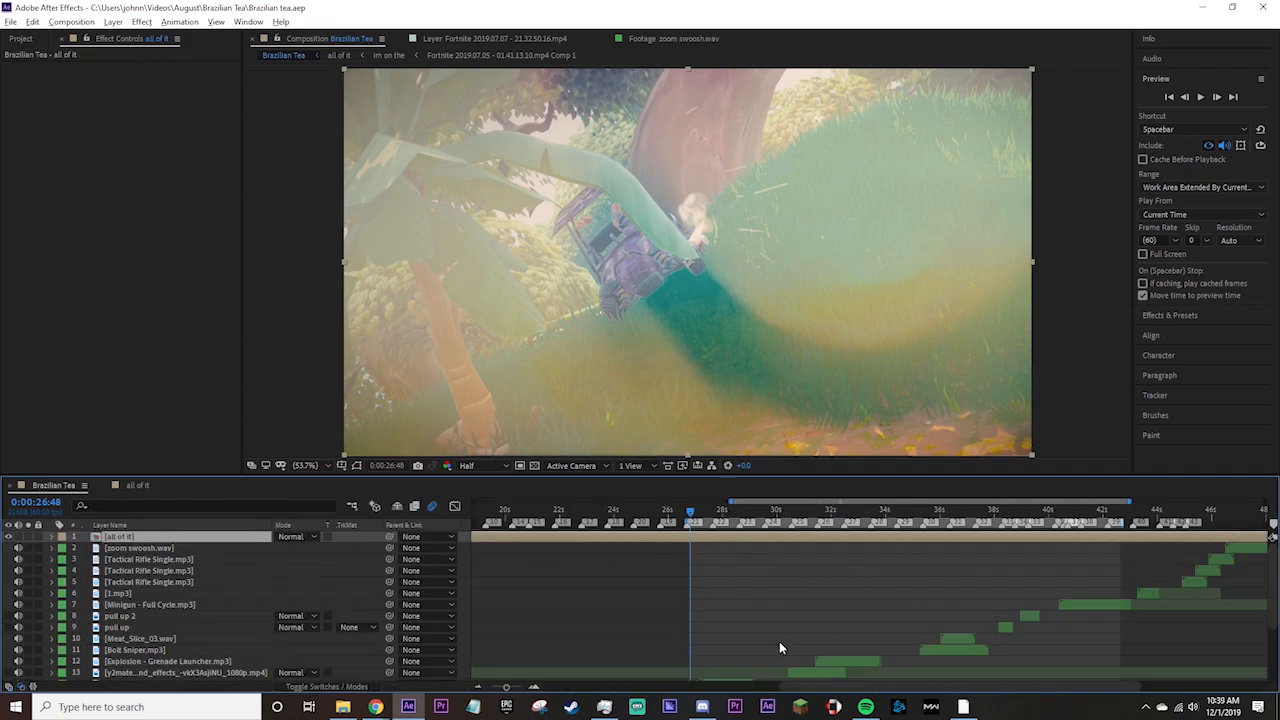
Preview the Brazilian Tea composition from 0:00:26:38.
click(686, 514)
key(space)
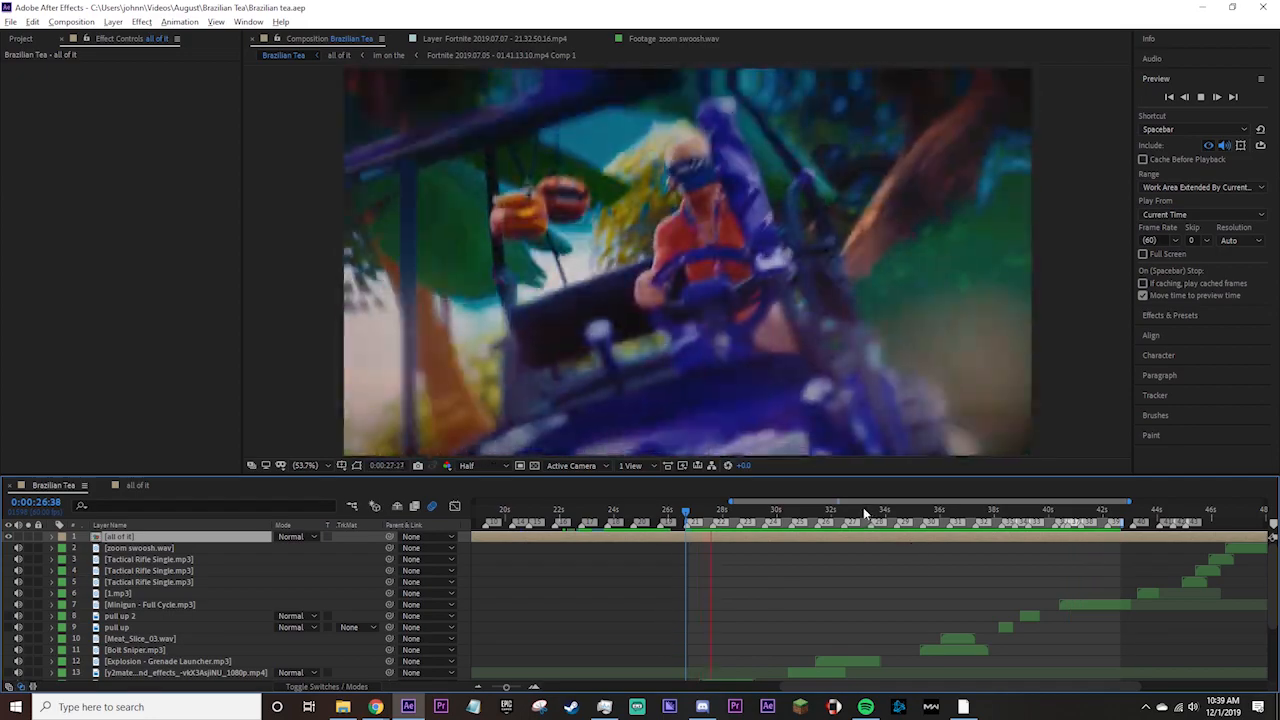
drag(866, 515, 803, 518)
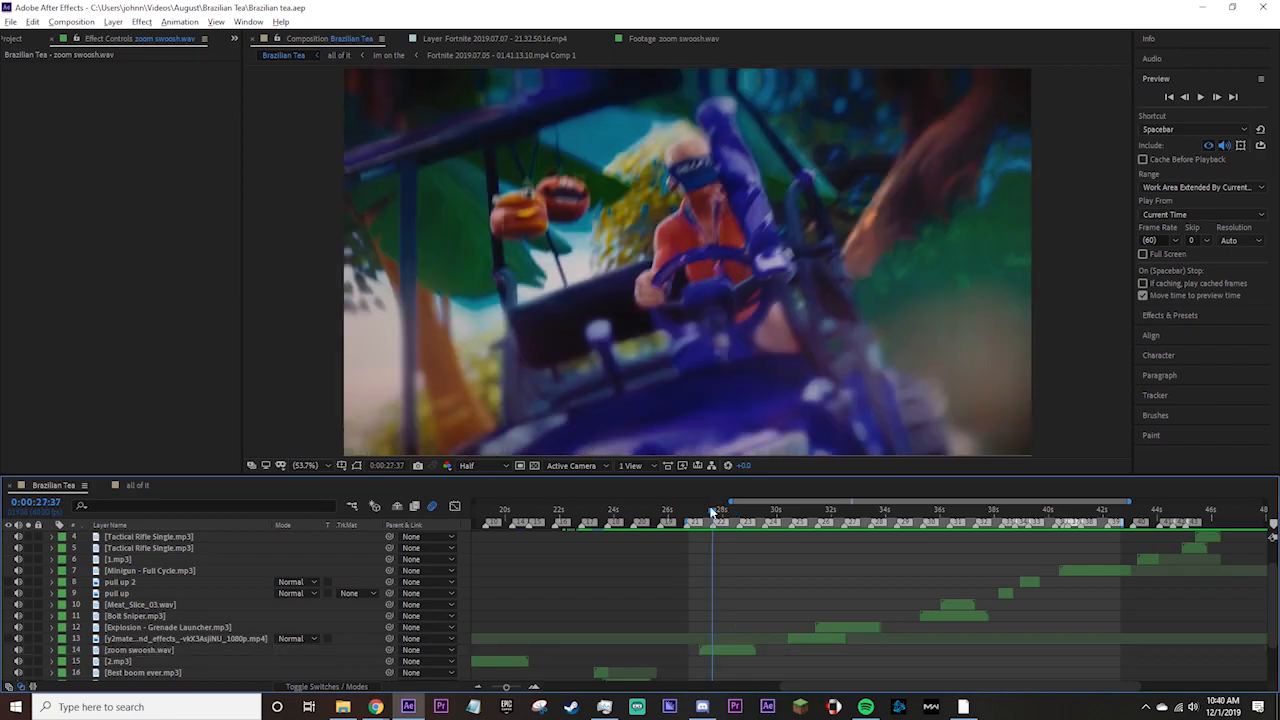
Replay the zoom transition near 27 seconds and select the zoom swoosh.wav layer beneath it.
drag(712, 514, 699, 520)
key(space)
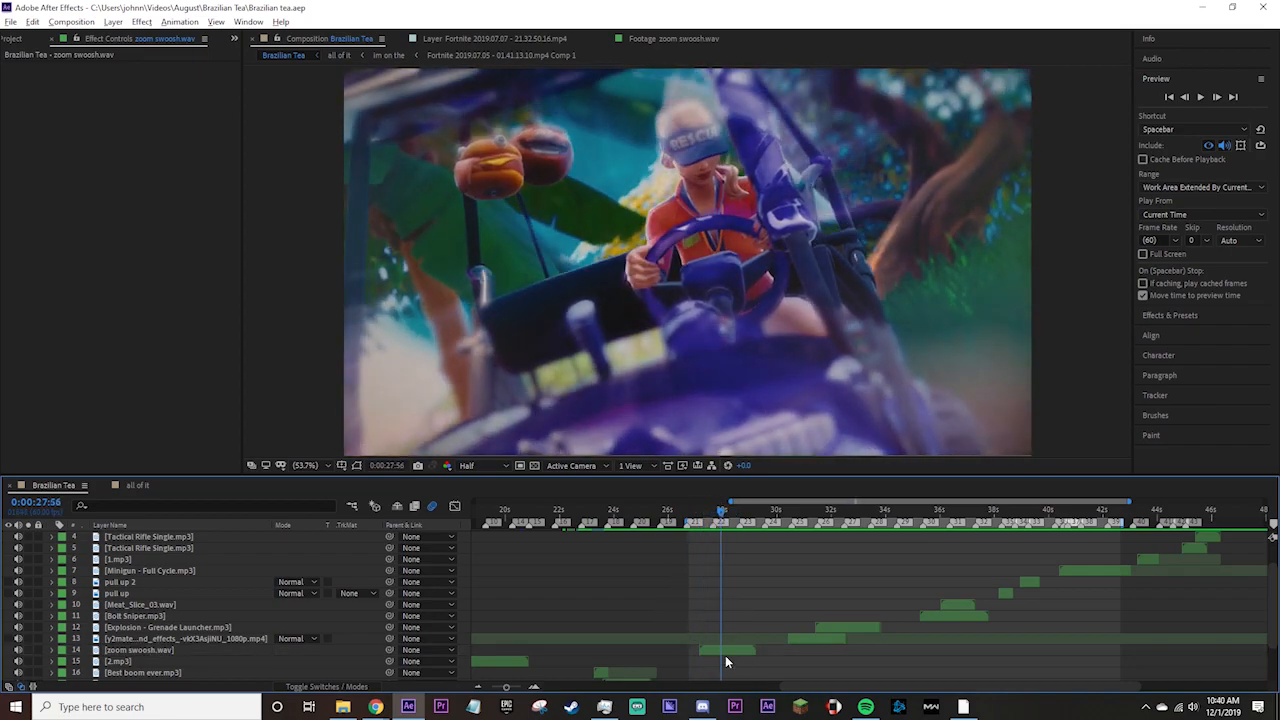
click(713, 652)
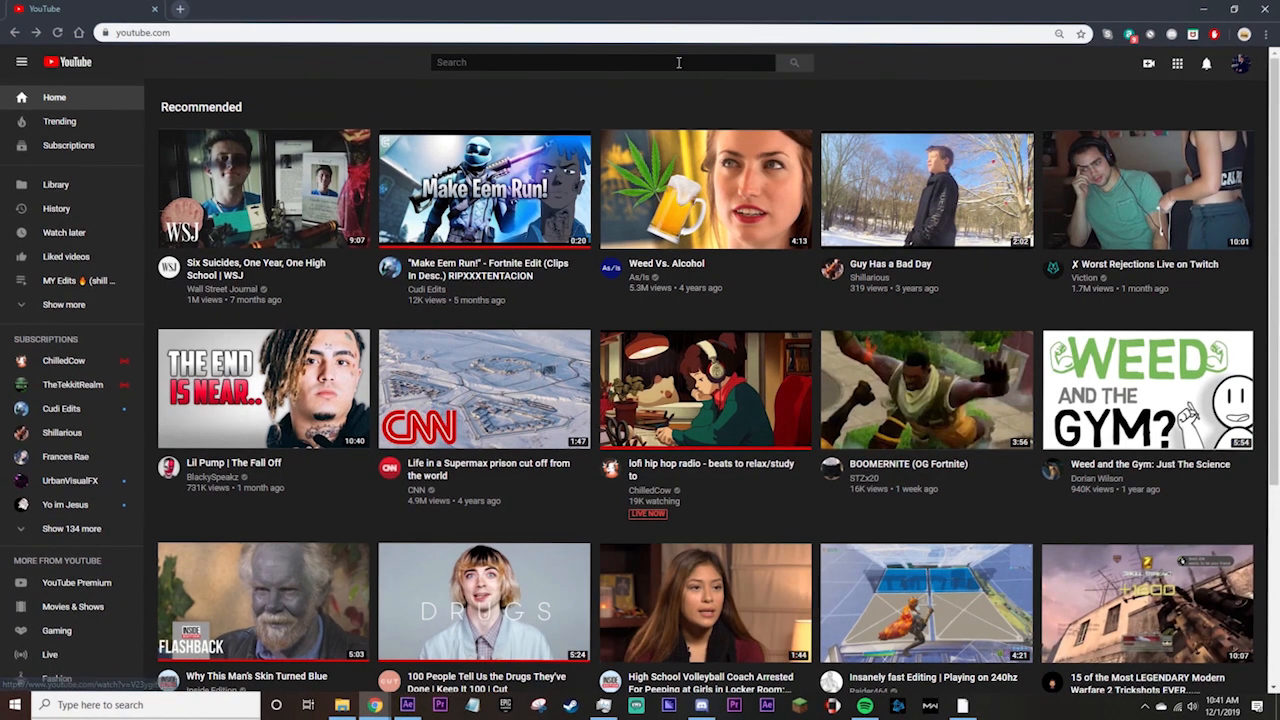
In the browser, search YouTube for "popular edit sound effects" and open the POPULAR WHOOSH SOUND EFFECTS FOR EDITS video.
click(672, 60)
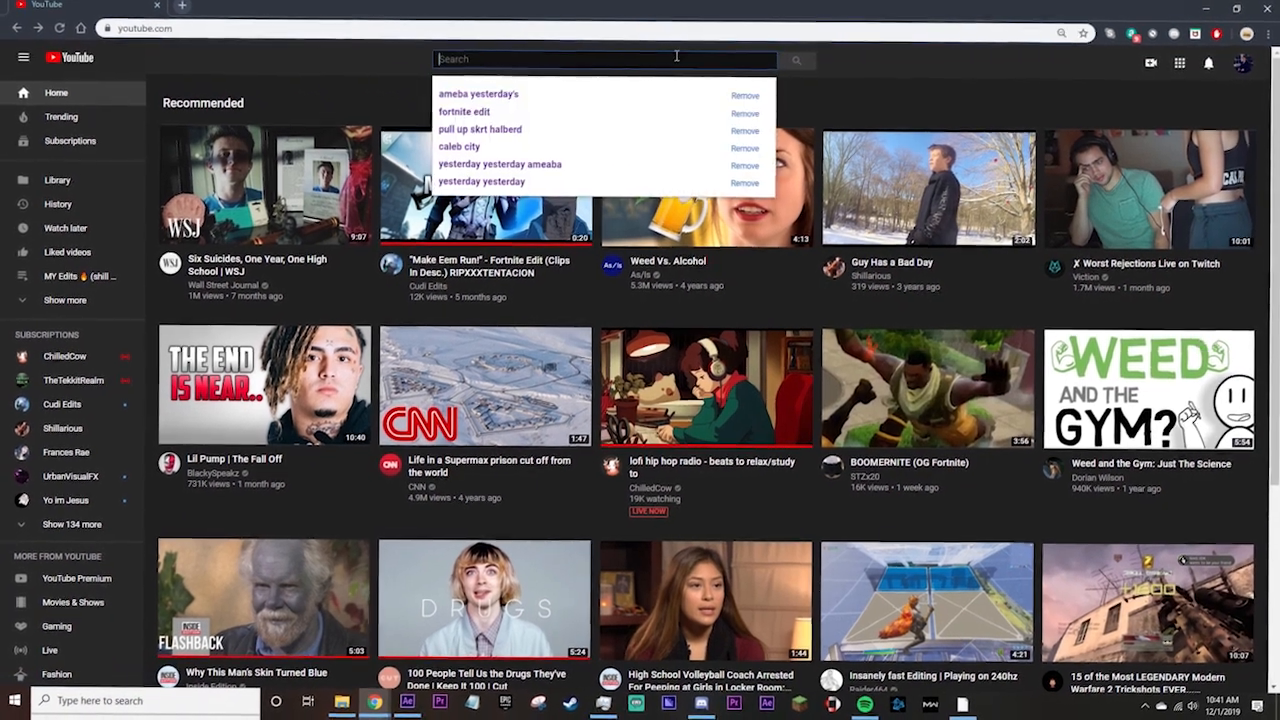
text(popular edit sound effects)
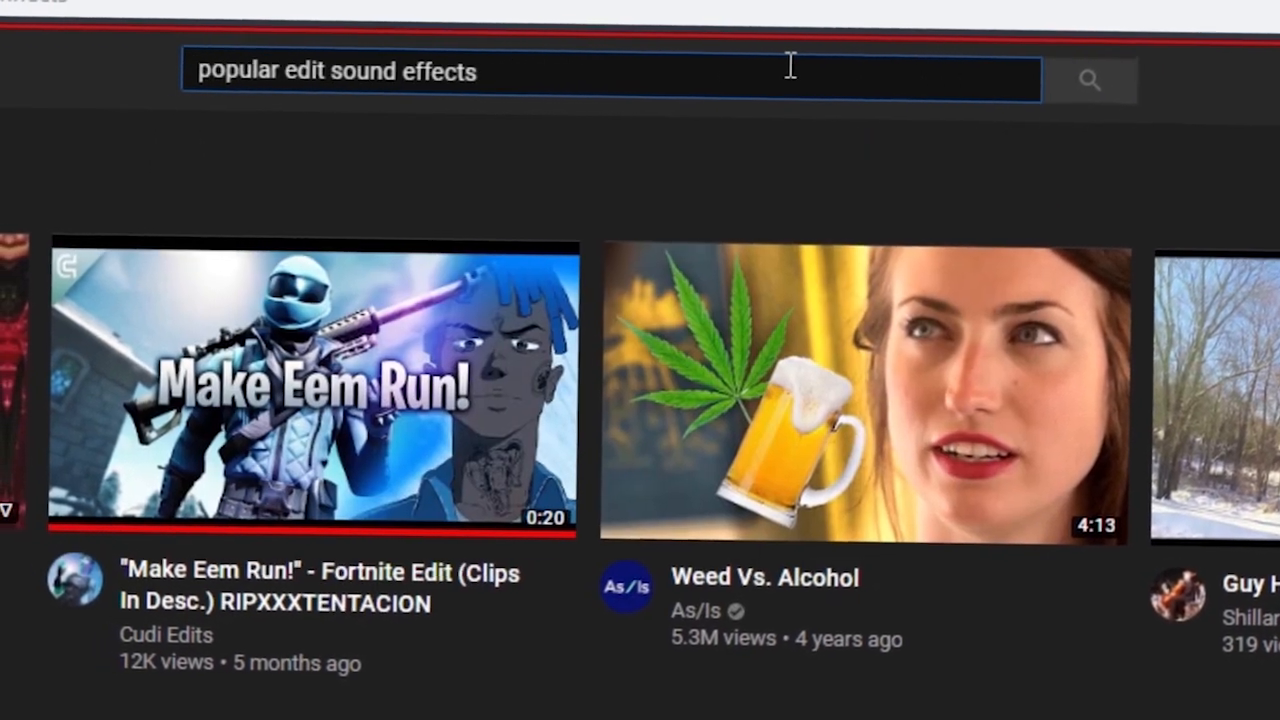
key(Return)
click(406, 262)
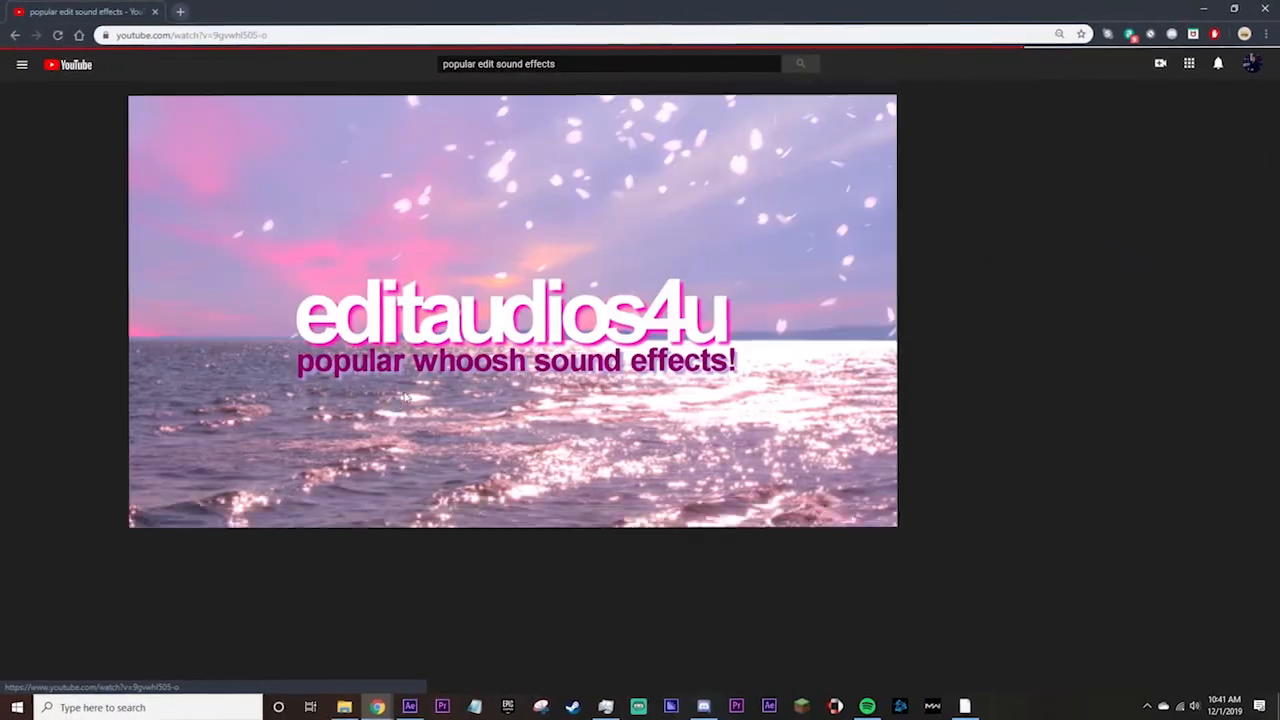
Expand the whoosh video's description and open its link to the sound effects.
scroll(430, 440, down, 3)
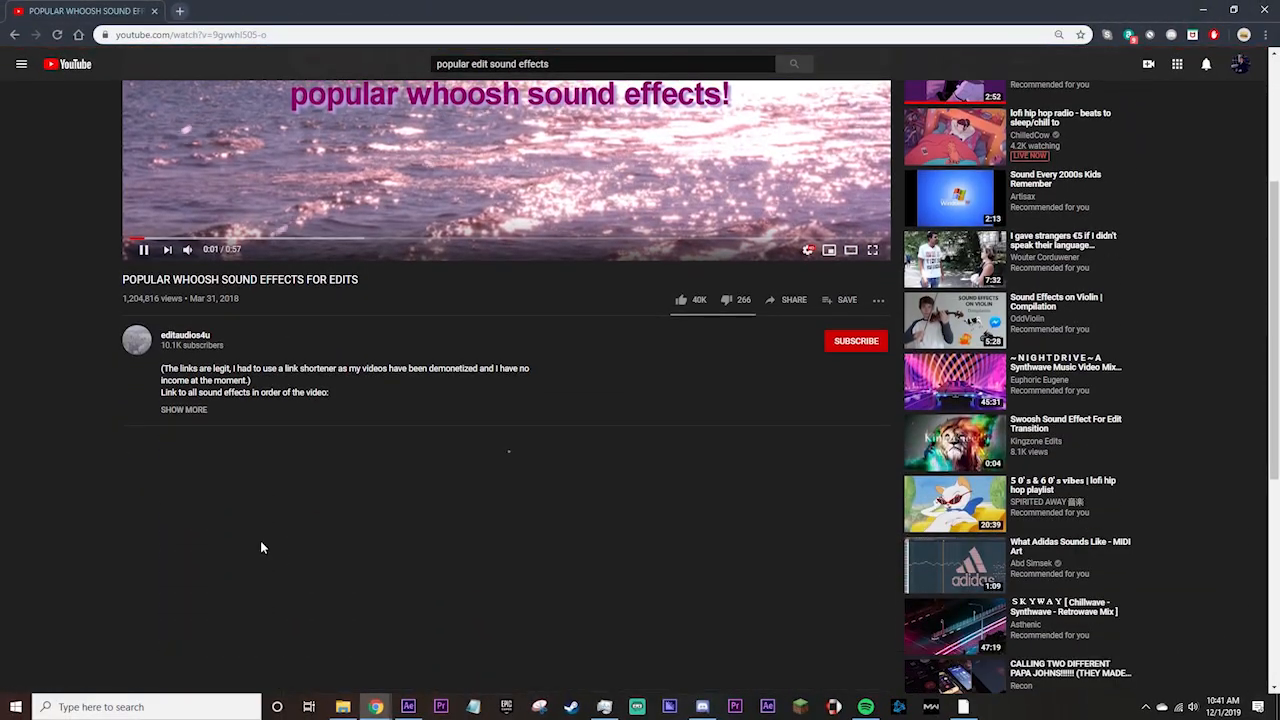
click(180, 406)
click(213, 443)
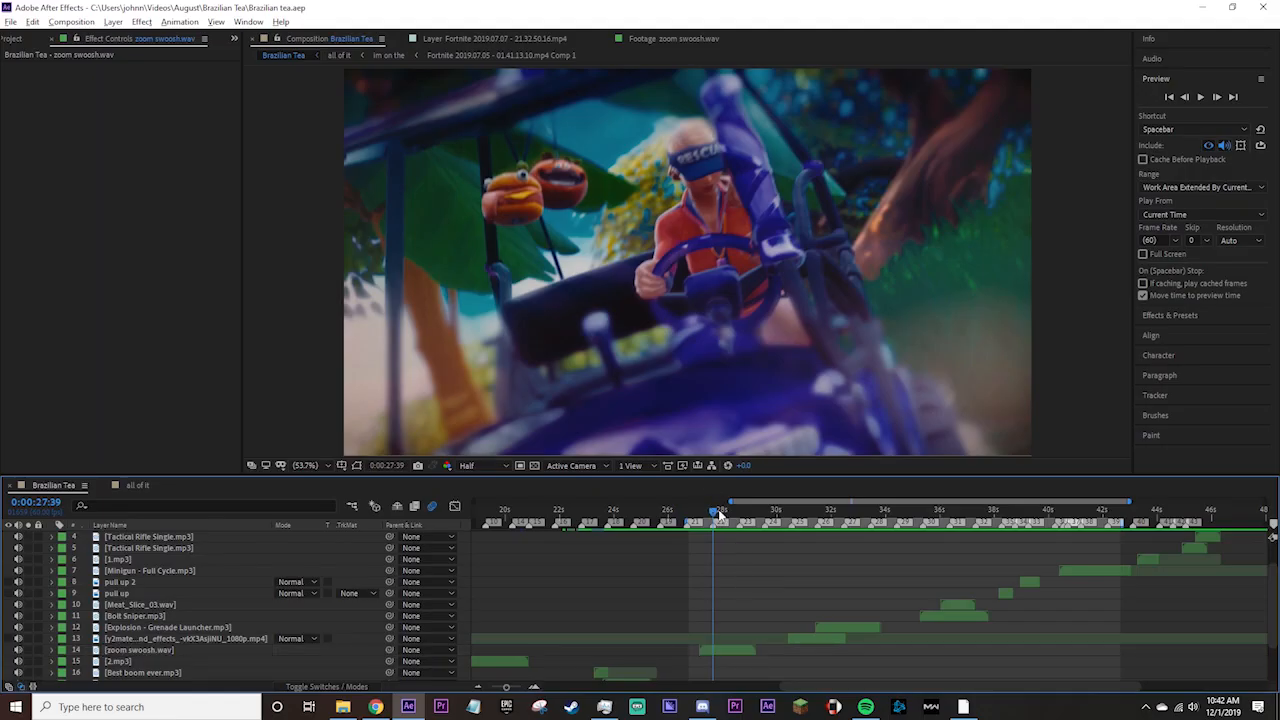
Switch back to After Effects and reveal the audio waveform of the zoom swoosh.wav layer near 27 seconds.
drag(719, 512, 703, 516)
click(731, 647)
key(l)
key(l)
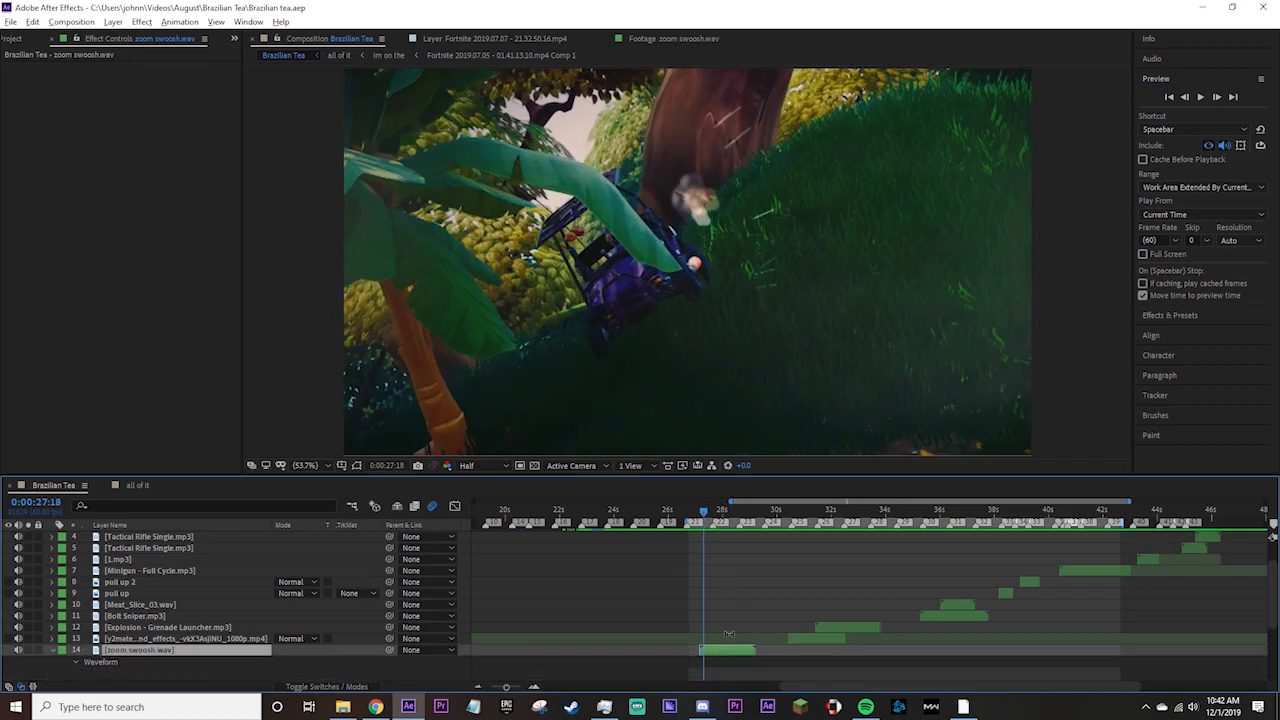
Set the current time to 0:00:27:38, at the peak of the zoom swoosh.wav waveform.
scroll(729, 635, up, 1)
scroll(730, 636, down, 3)
scroll(712, 593, up, 2)
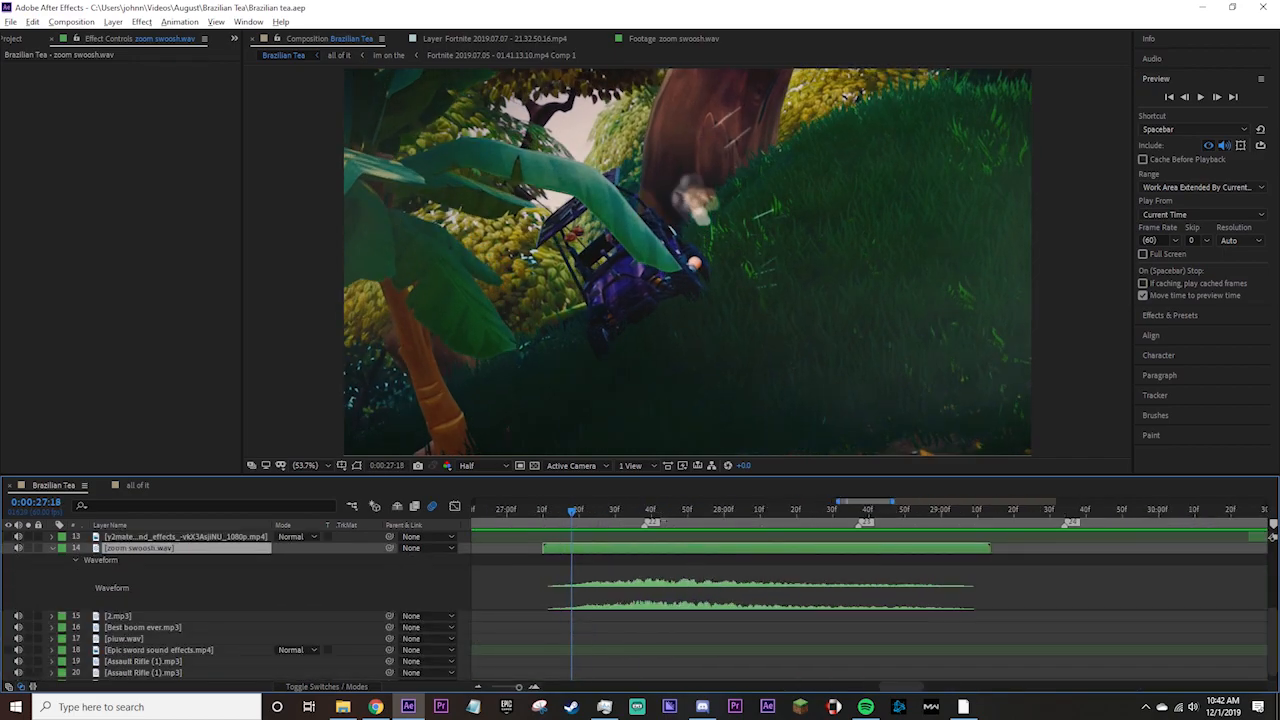
click(648, 513)
drag(648, 514, 645, 516)
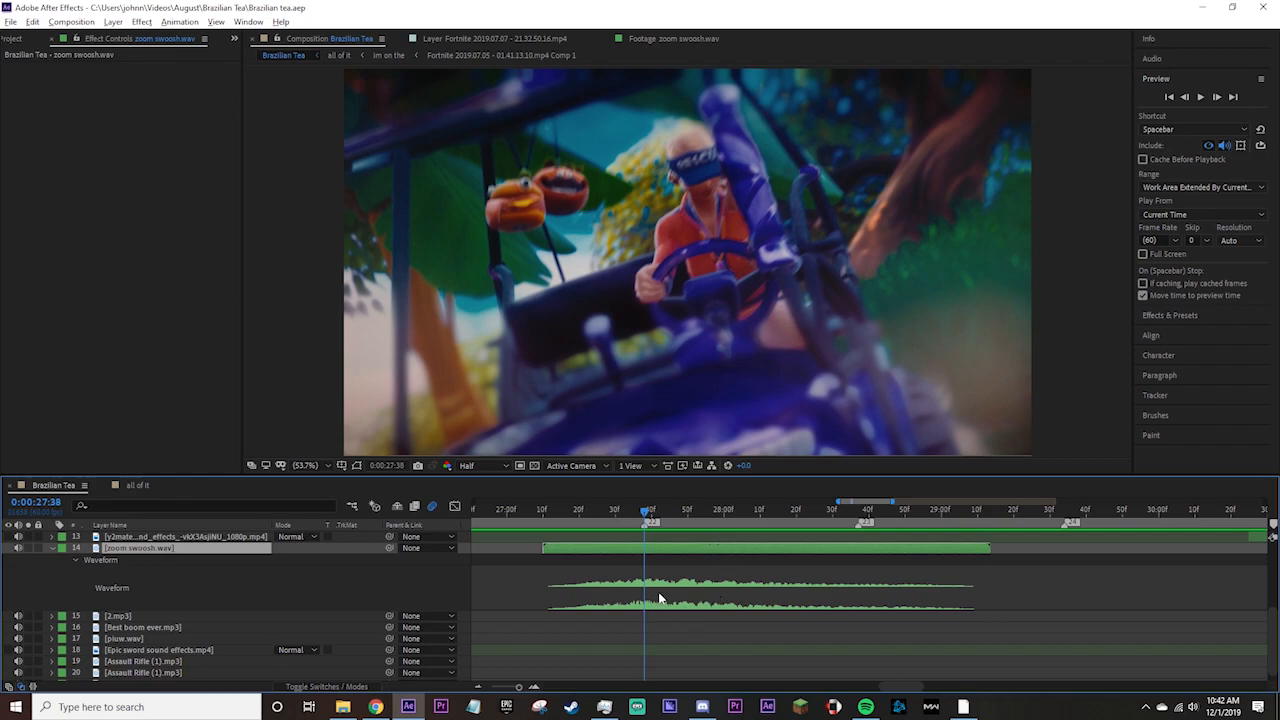
Preview the swoosh over the transition from 0:00:26:49 and stop with the current time at 0:00:28:08.
scroll(630, 560, down, 2)
click(648, 513)
click(612, 514)
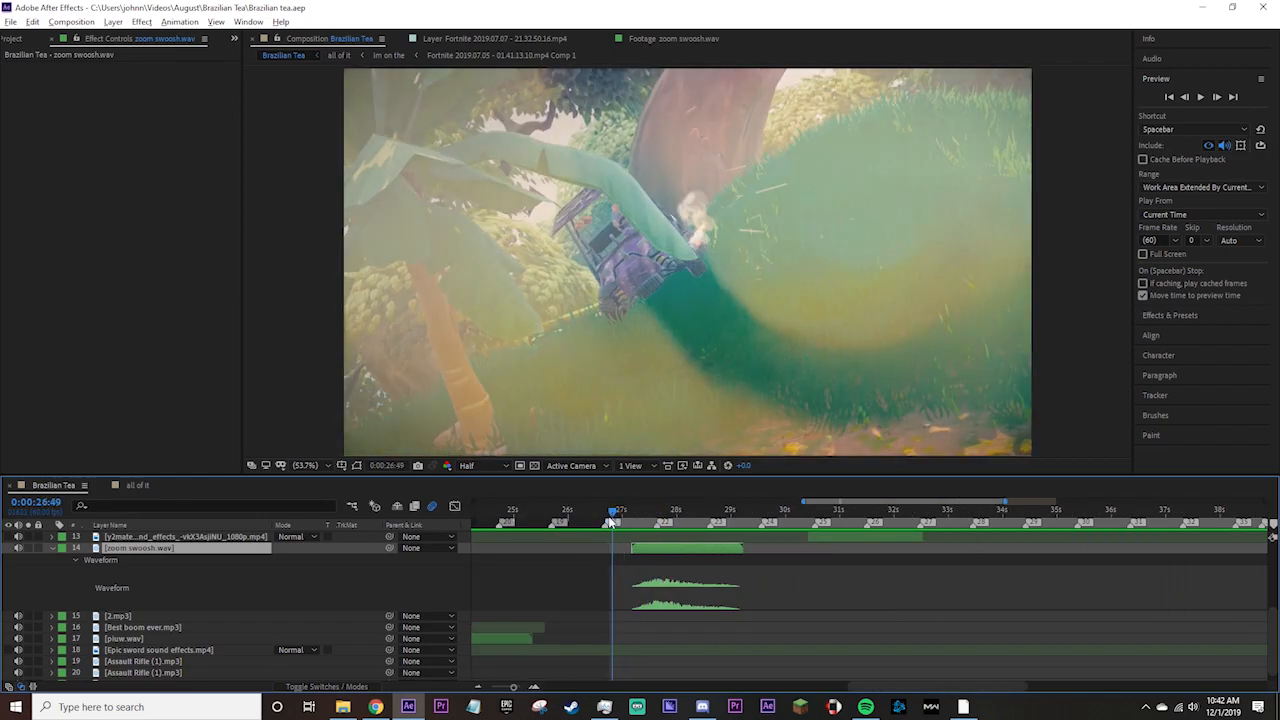
key(space)
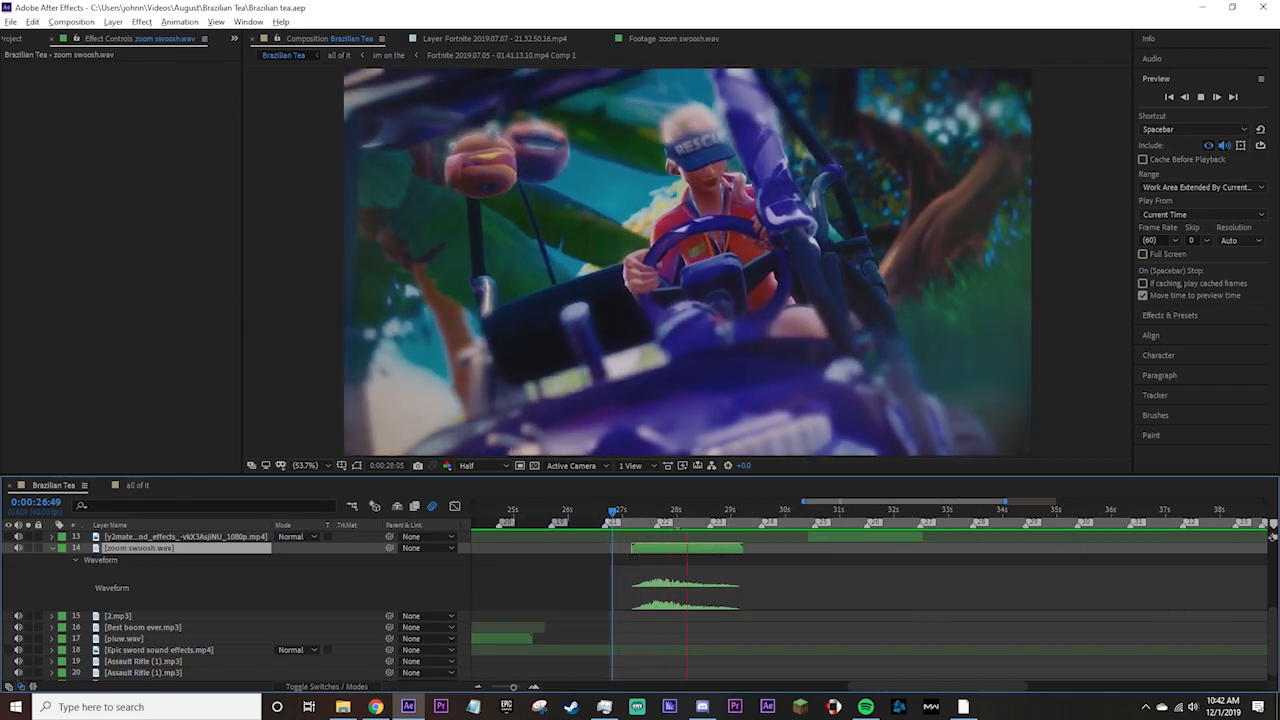
click(683, 513)
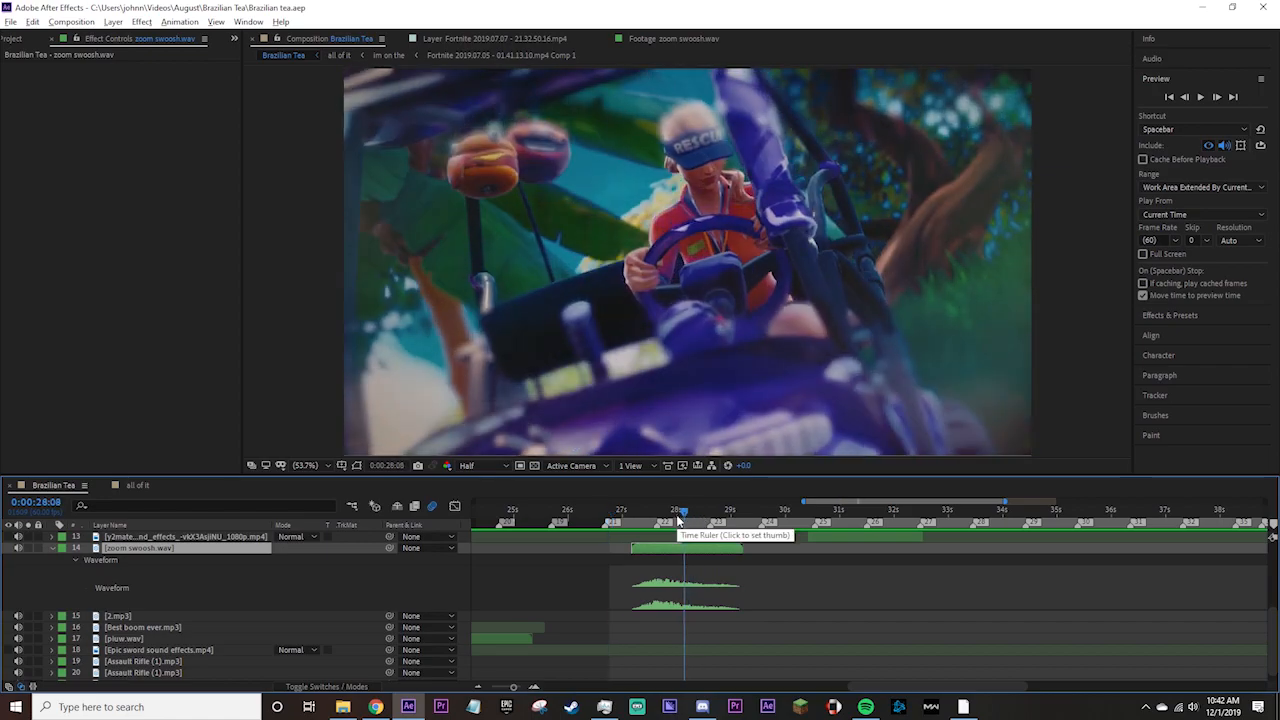
Scrub through the zoom transition frames and place the current time at 0:00:27:37 against the swoosh waveform.
key(minus)
scroll(684, 519, up, 2)
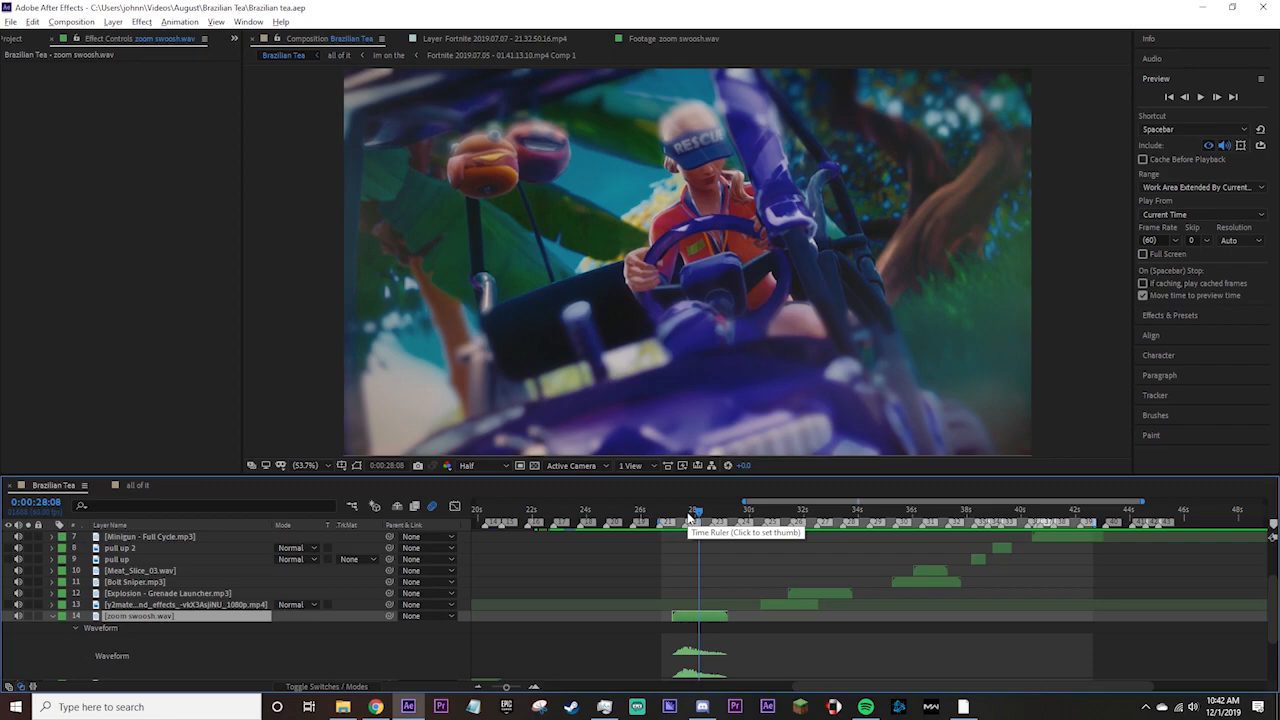
click(688, 514)
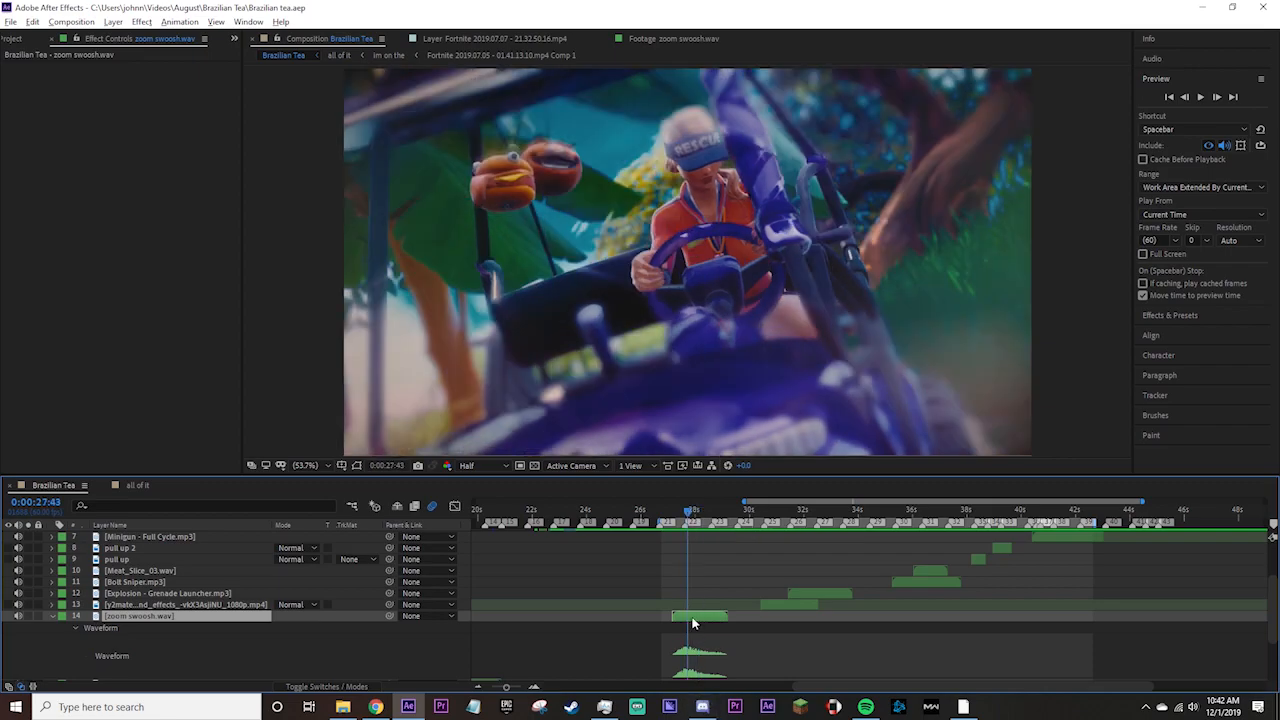
click(683, 514)
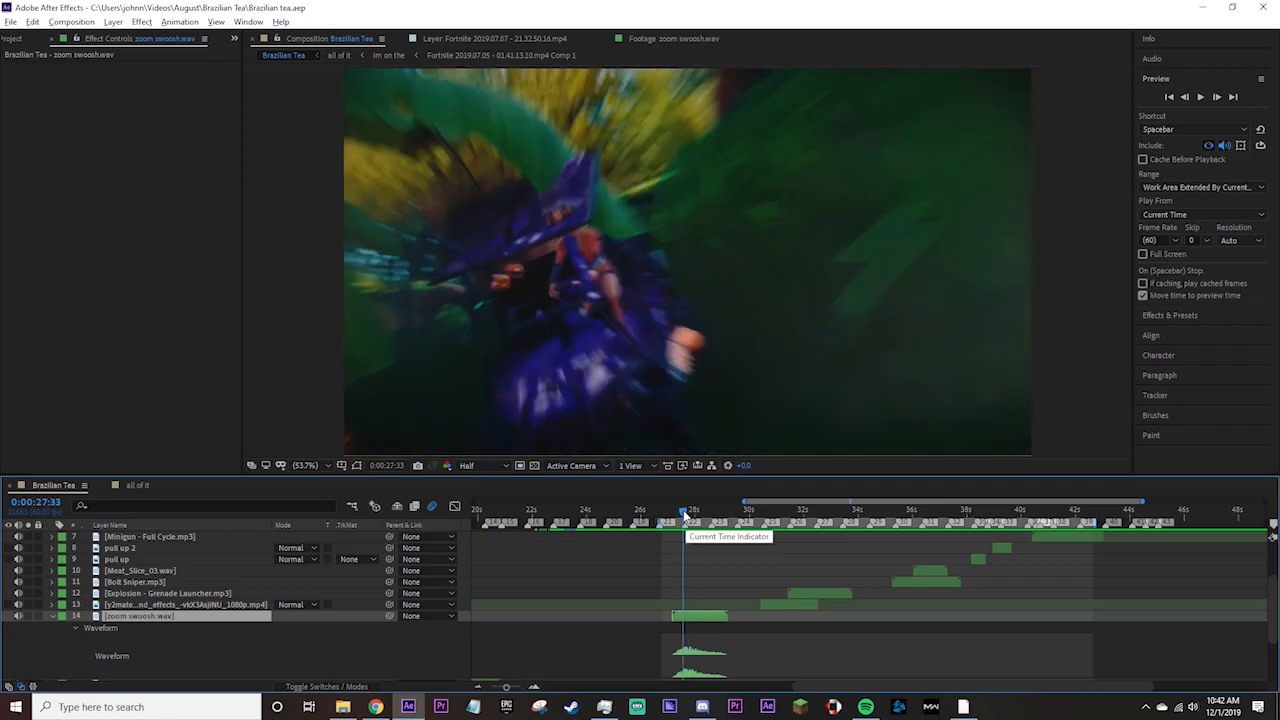
drag(685, 514, 688, 516)
scroll(692, 567, up, 1)
scroll(692, 564, up, 1)
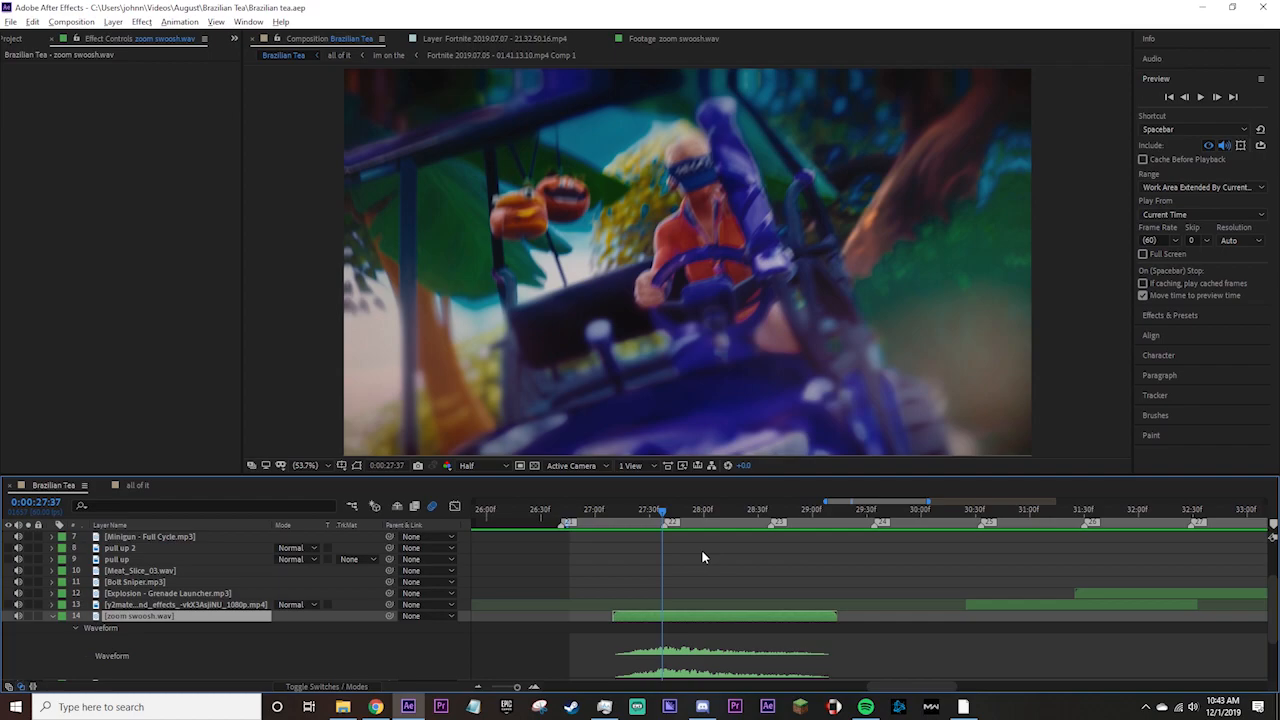
Check the shot at 0:00:30:49, then return the current time to 0:00:27:52 over the swoosh.
scroll(745, 587, down, 2)
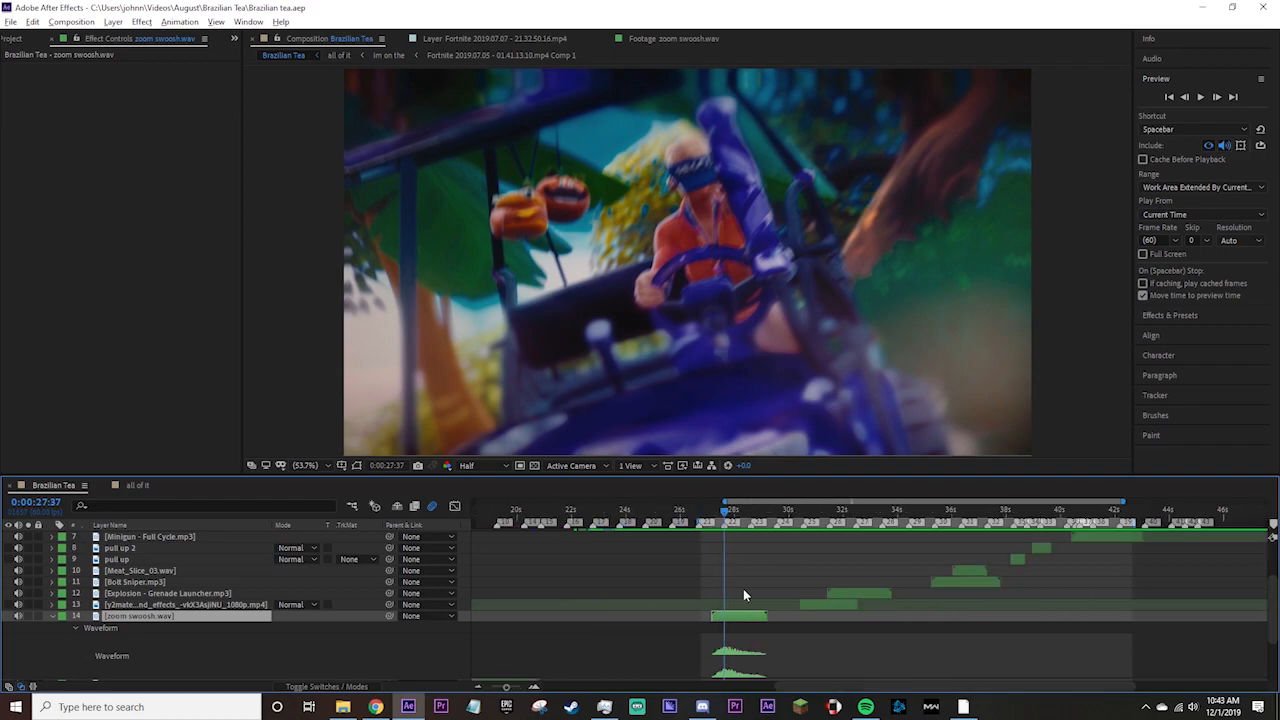
scroll(773, 603, right, 3)
click(651, 517)
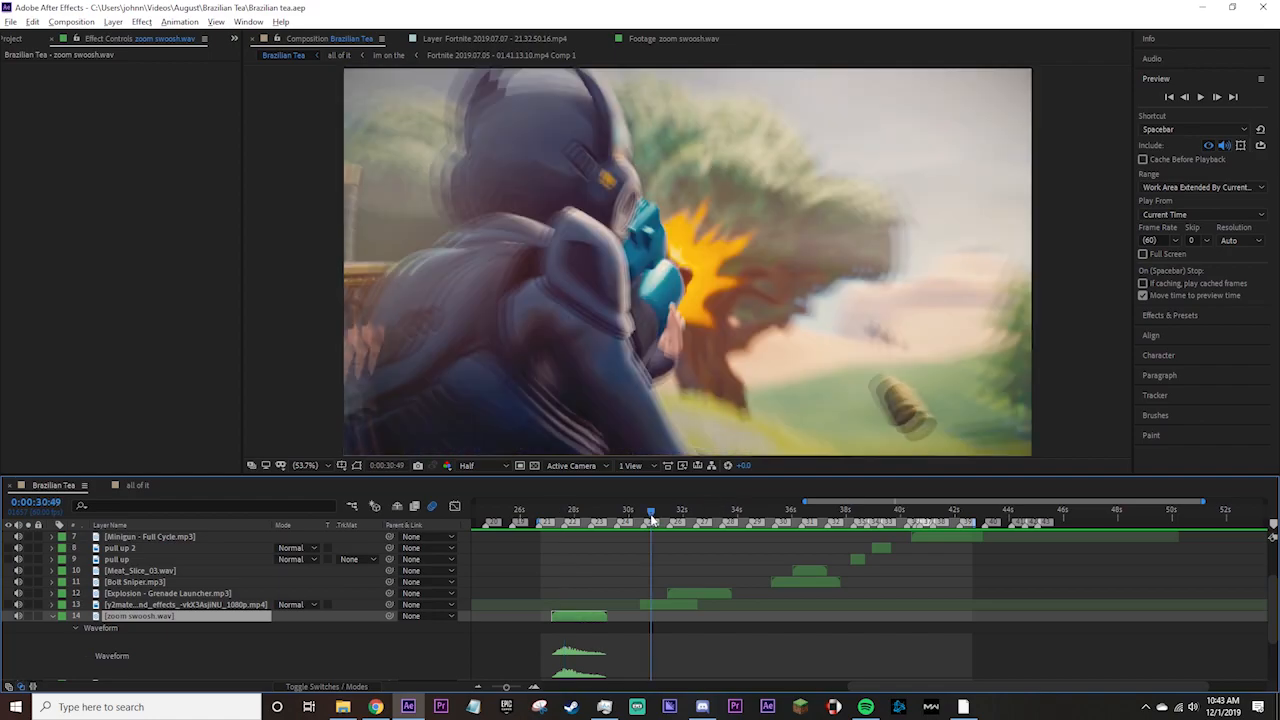
click(573, 517)
alt+scroll(586, 576, up, 5)
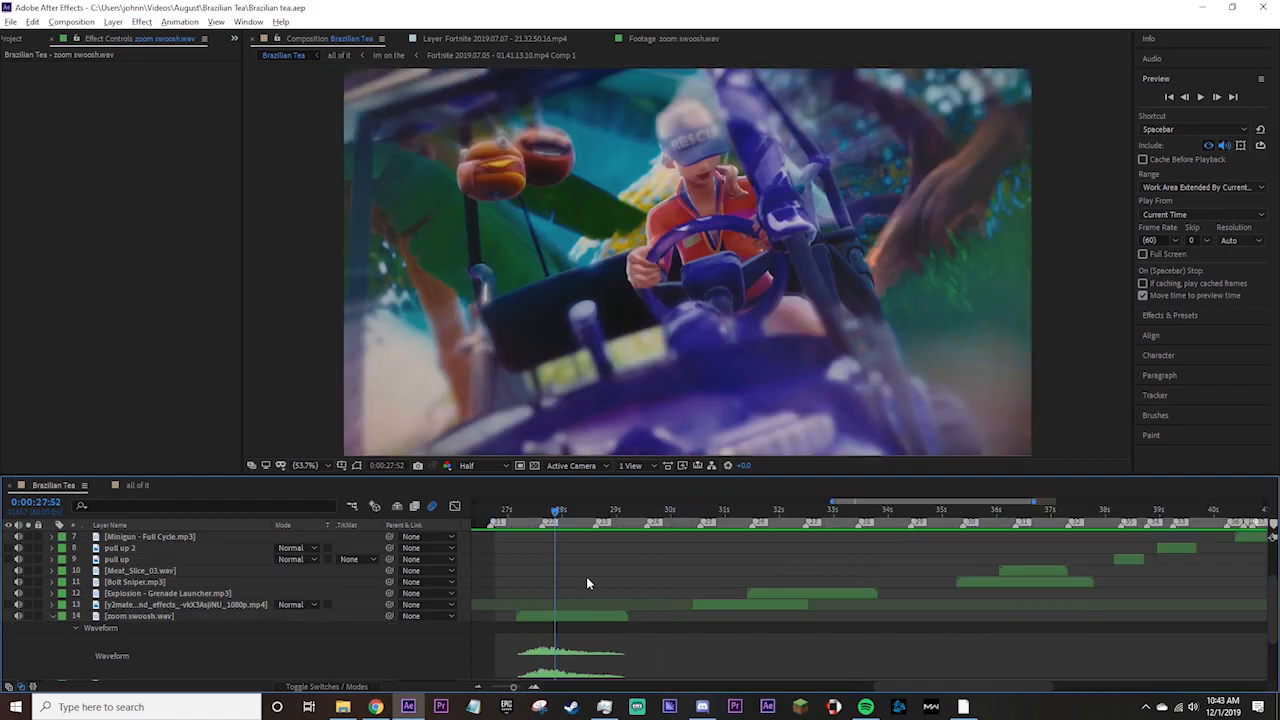
shift+scroll(618, 542, left, 2)
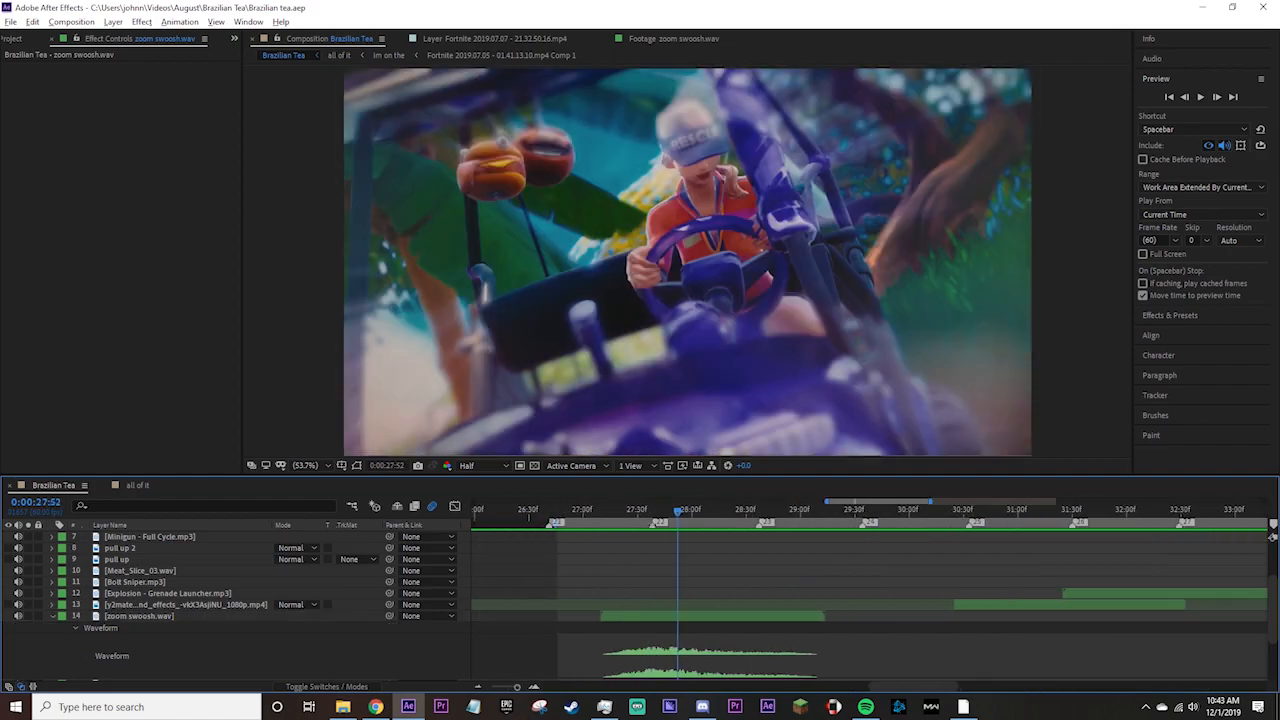
Set the current time to 0:00:27:27 and reveal the Audio Levels property of the zoom swoosh.wav layer.
click(694, 526)
drag(692, 524, 632, 530)
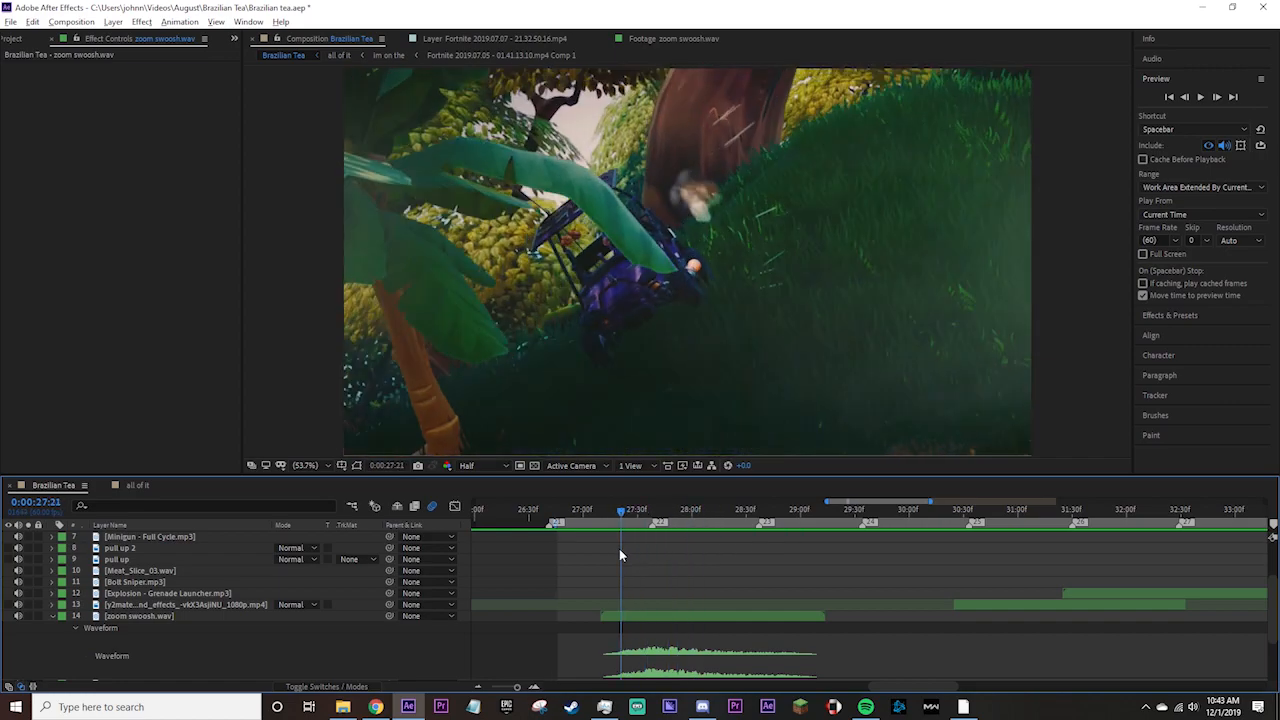
click(149, 616)
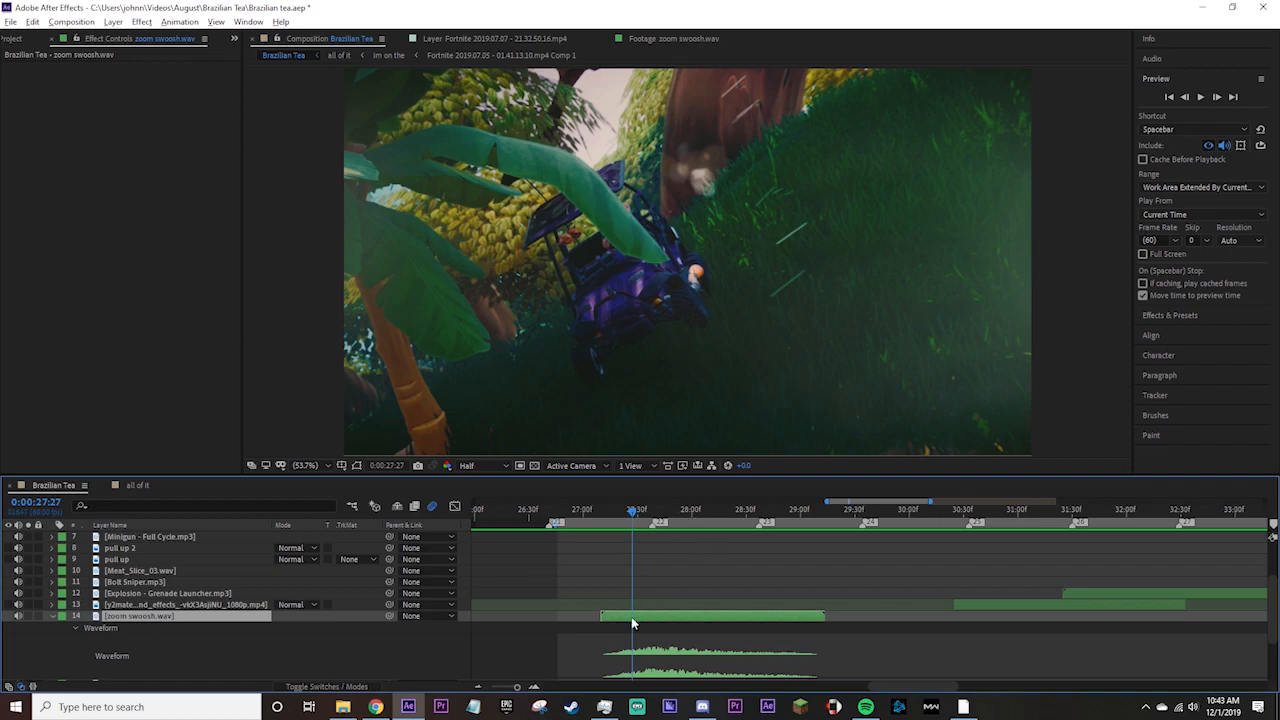
key(l)
key(semicolon)
scroll(418, 618, down, 3)
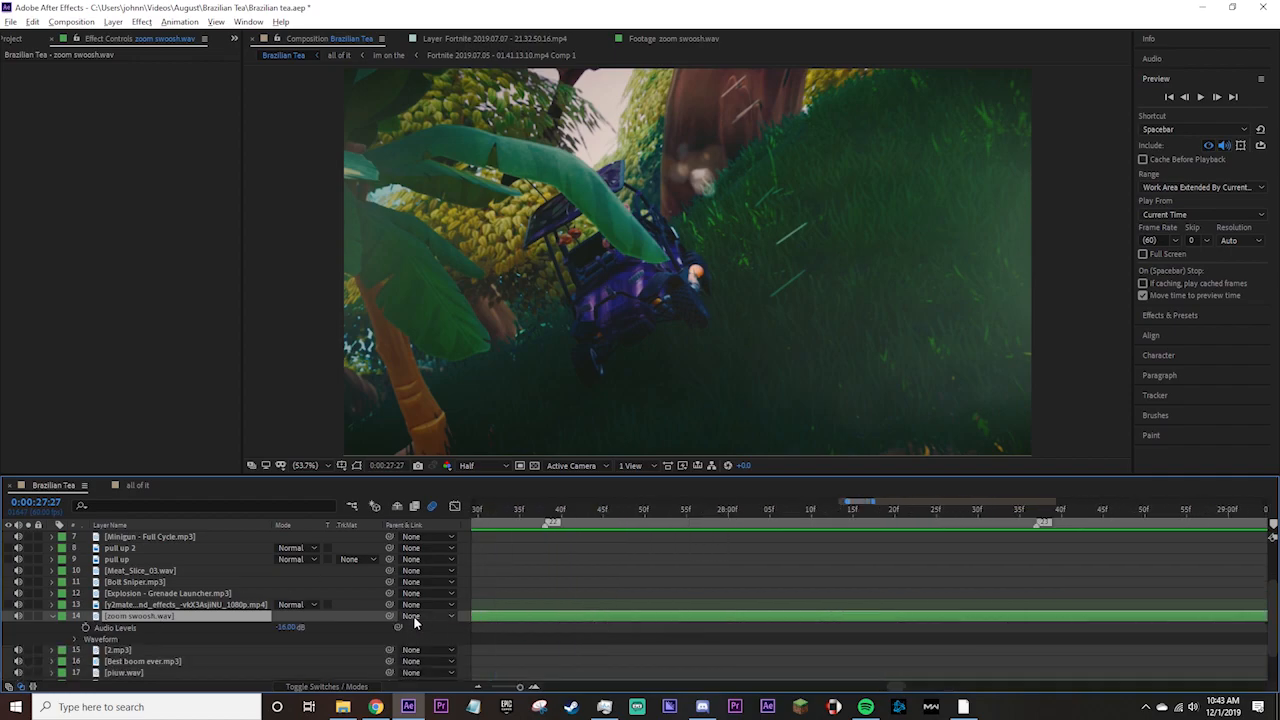
scroll(612, 617, left, 2)
scroll(613, 617, down, 1)
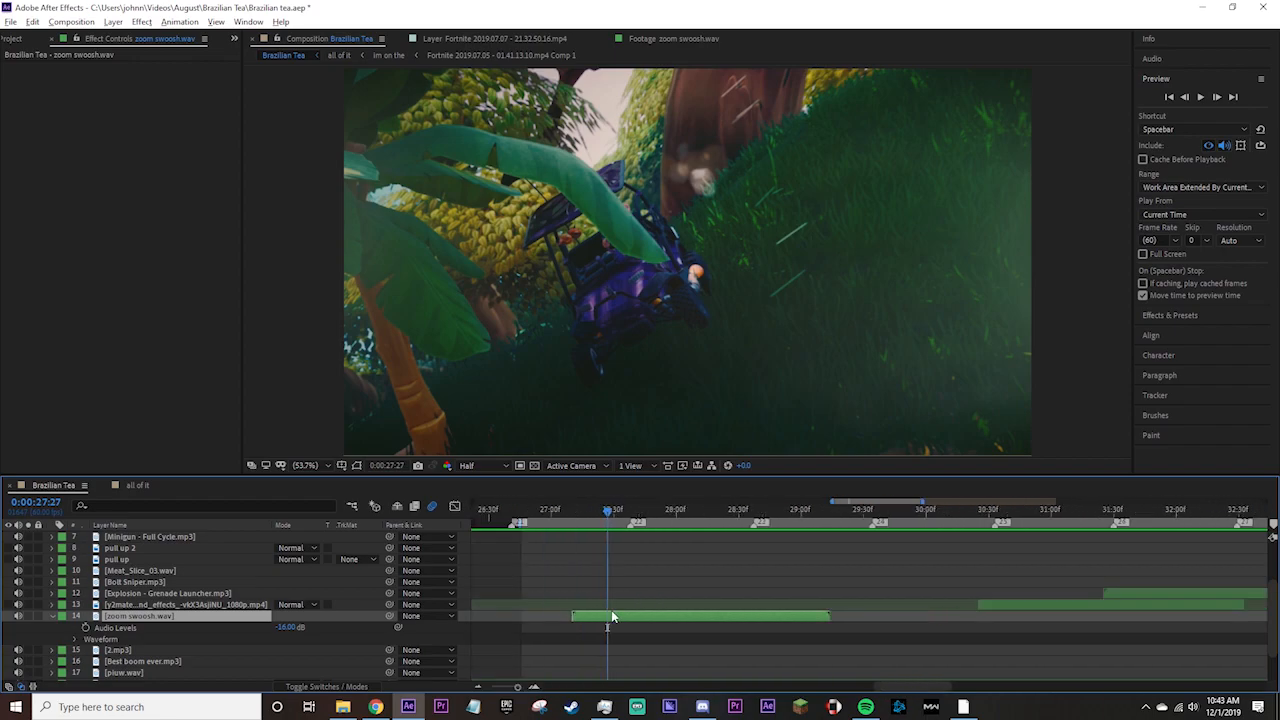
click(637, 548)
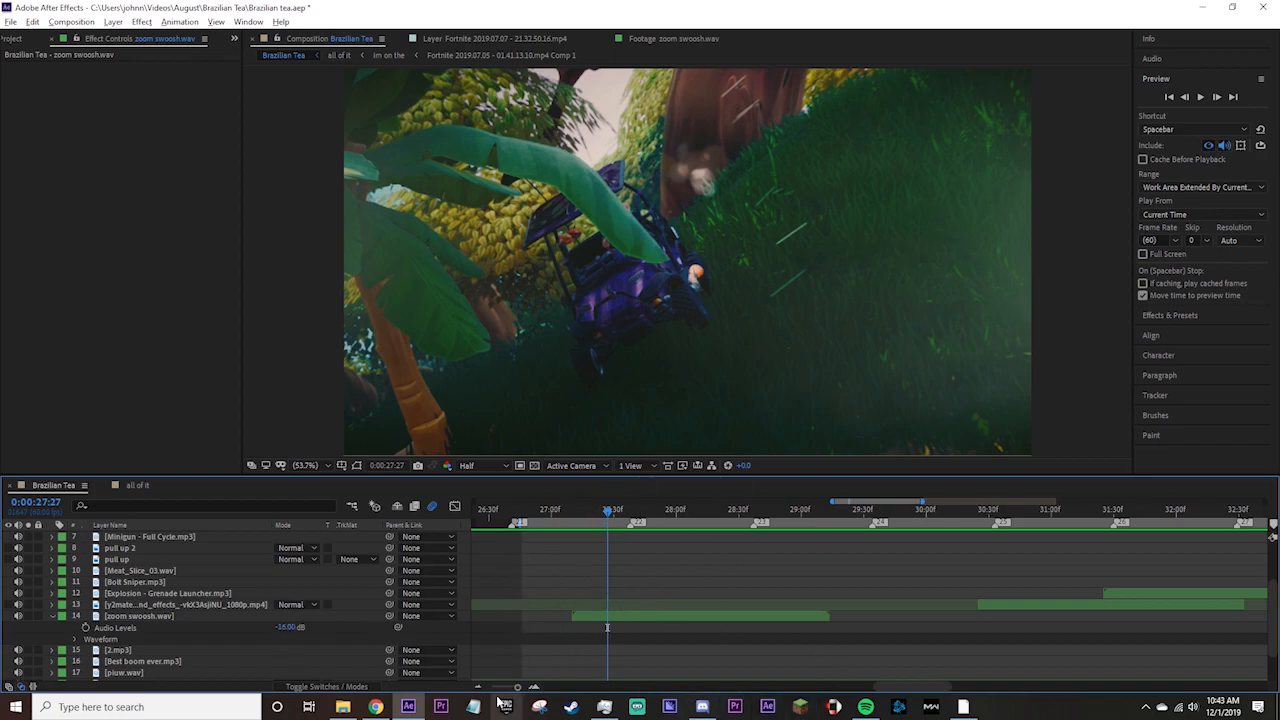
Set the current time to 0:00:31:07 and select the grenade launcher sound on layer 13.
scroll(661, 598, down, 2)
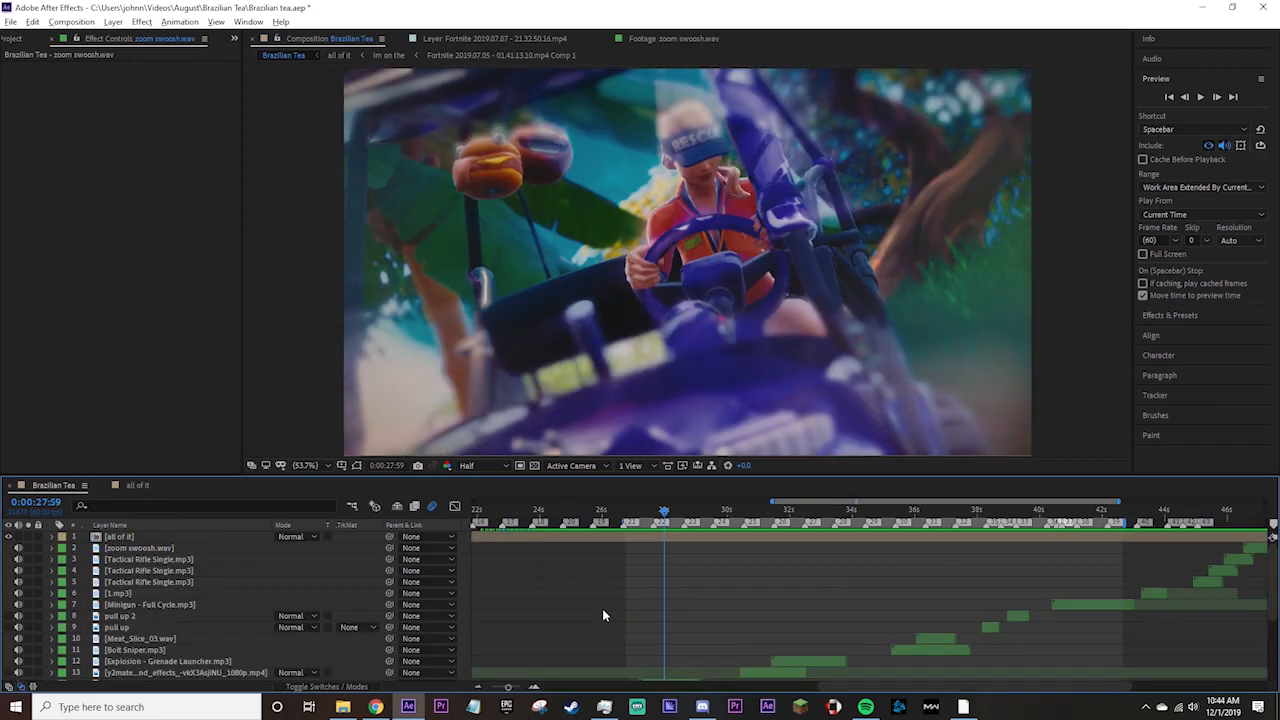
drag(668, 515, 650, 513)
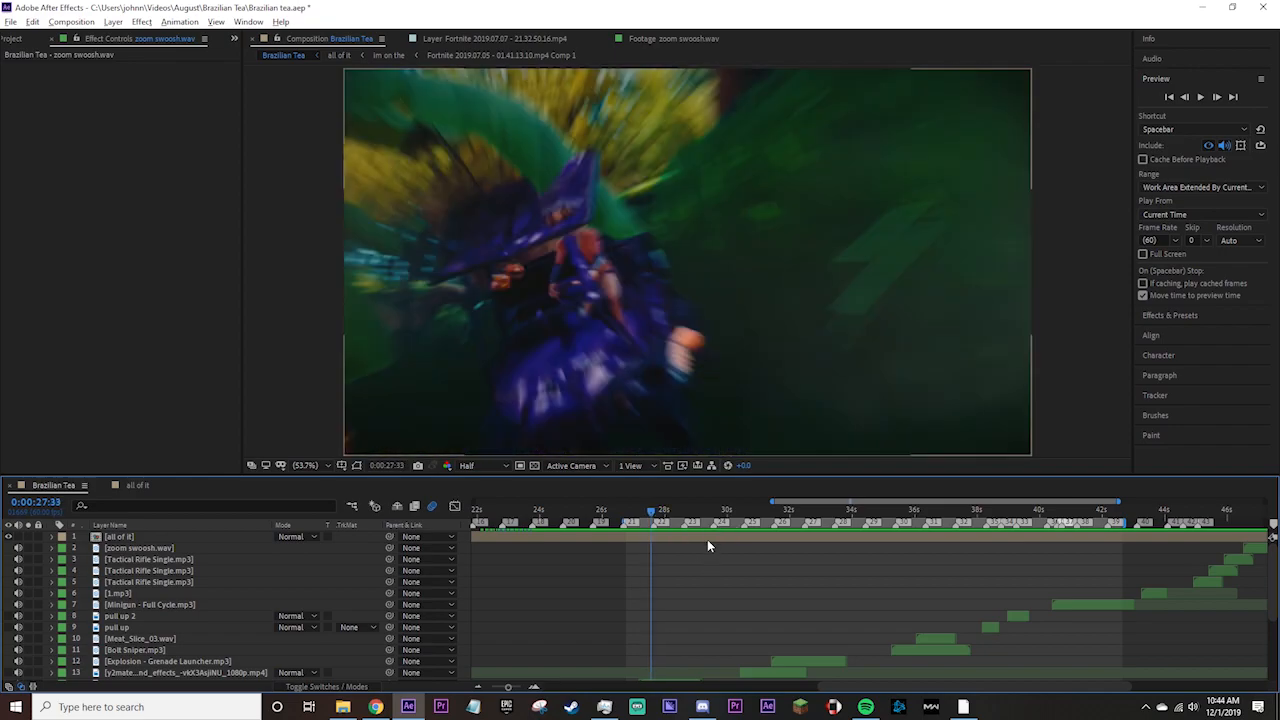
click(727, 518)
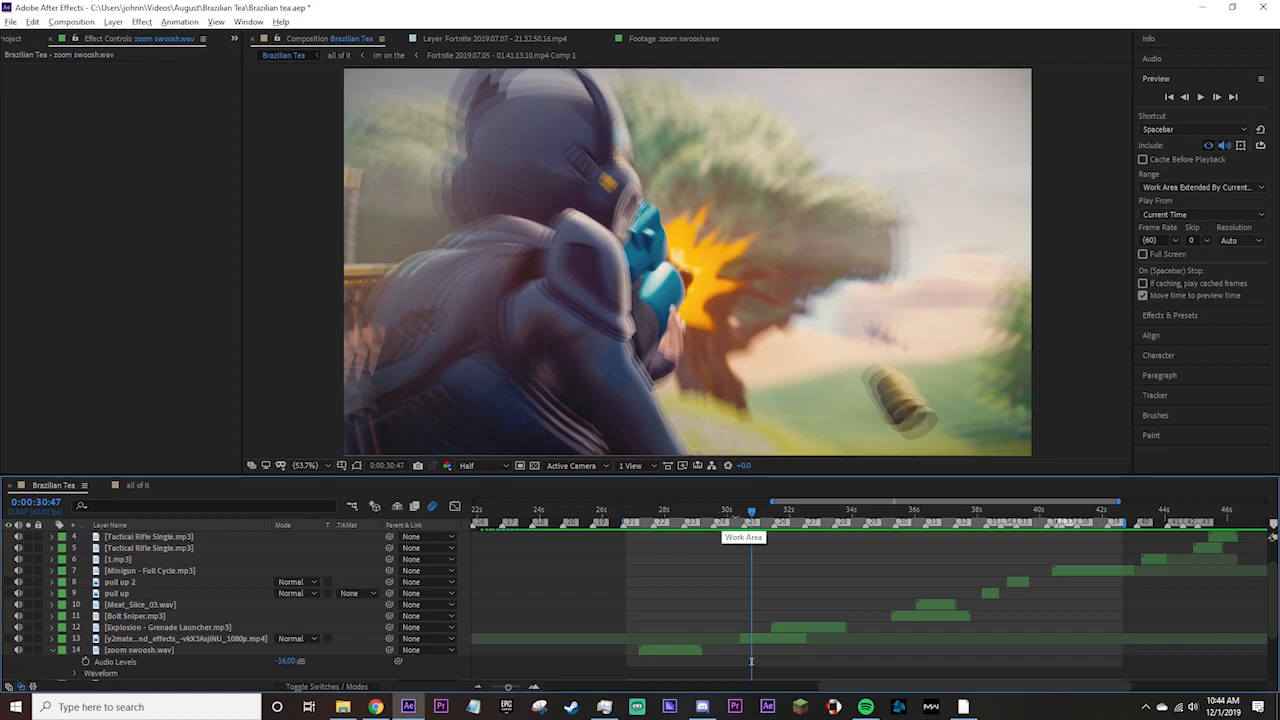
click(688, 650)
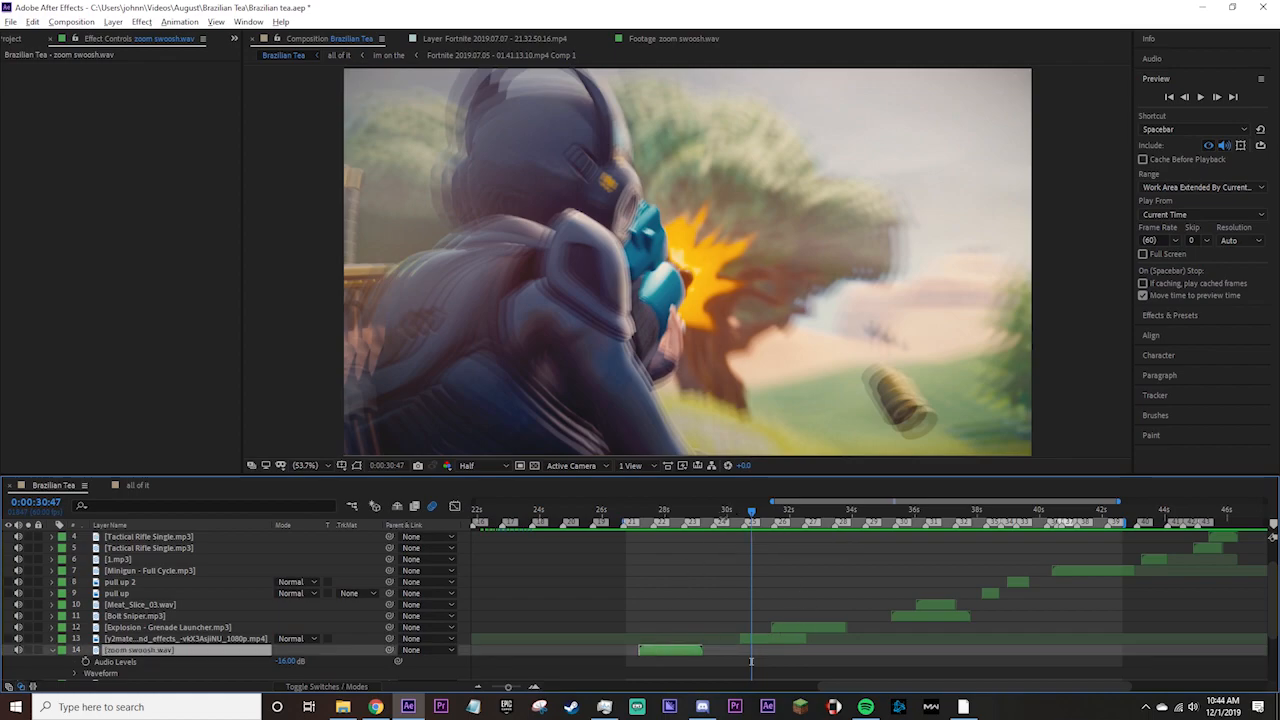
click(762, 513)
click(762, 638)
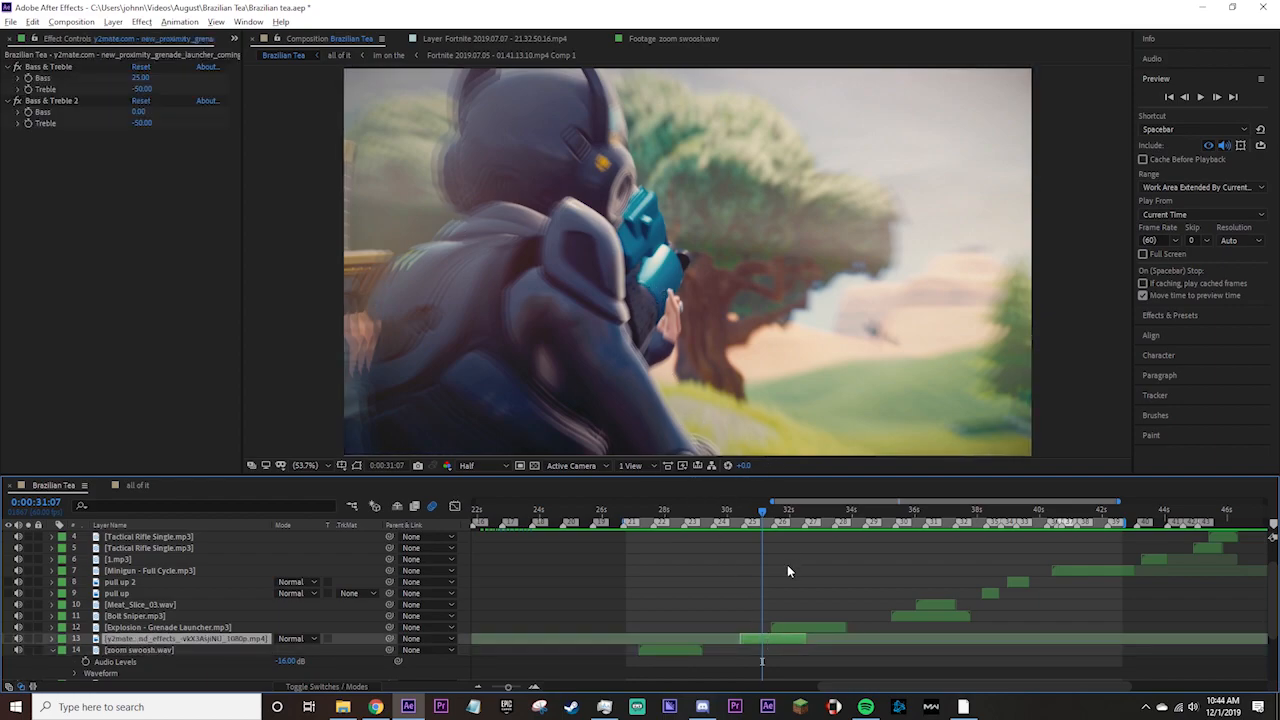
Delete both Bass & Treble effects from the grenade launcher sound layer.
click(39, 194)
key(ctrl+a)
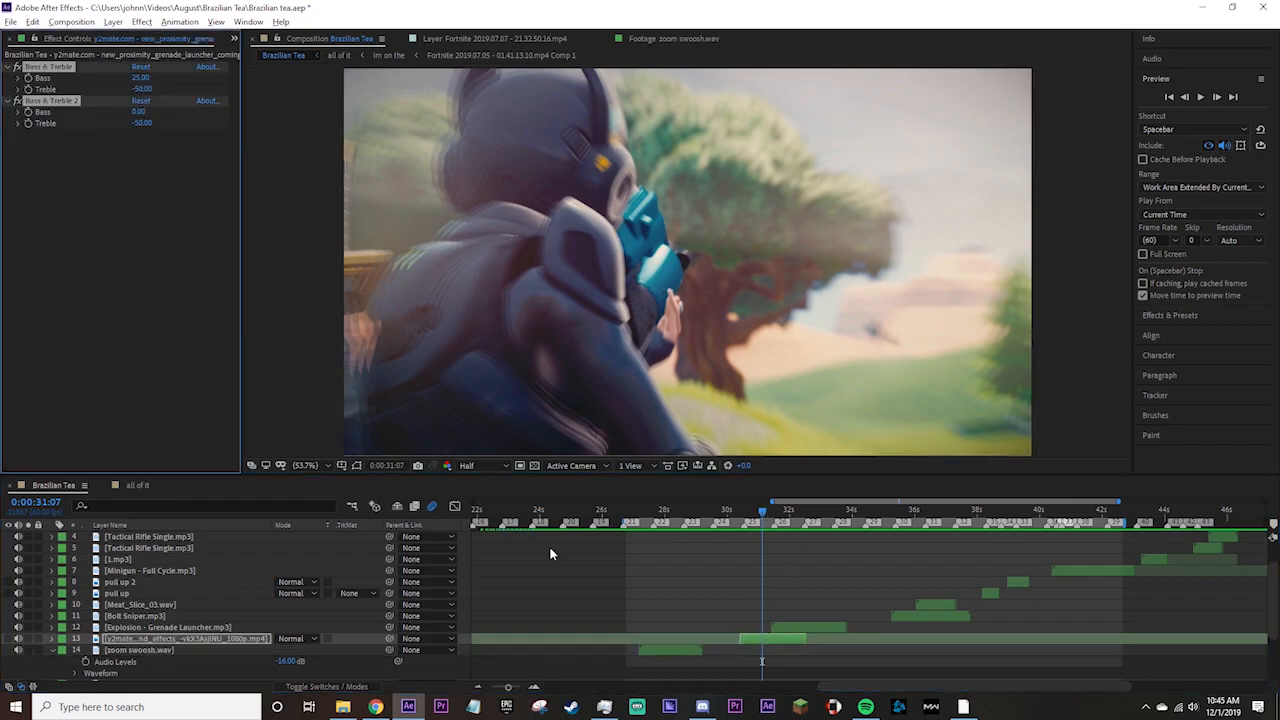
key(Delete)
Reselect the grenade launcher sound layer, search the effects for "bass" and apply Bass & Treble to it.
click(770, 650)
click(772, 640)
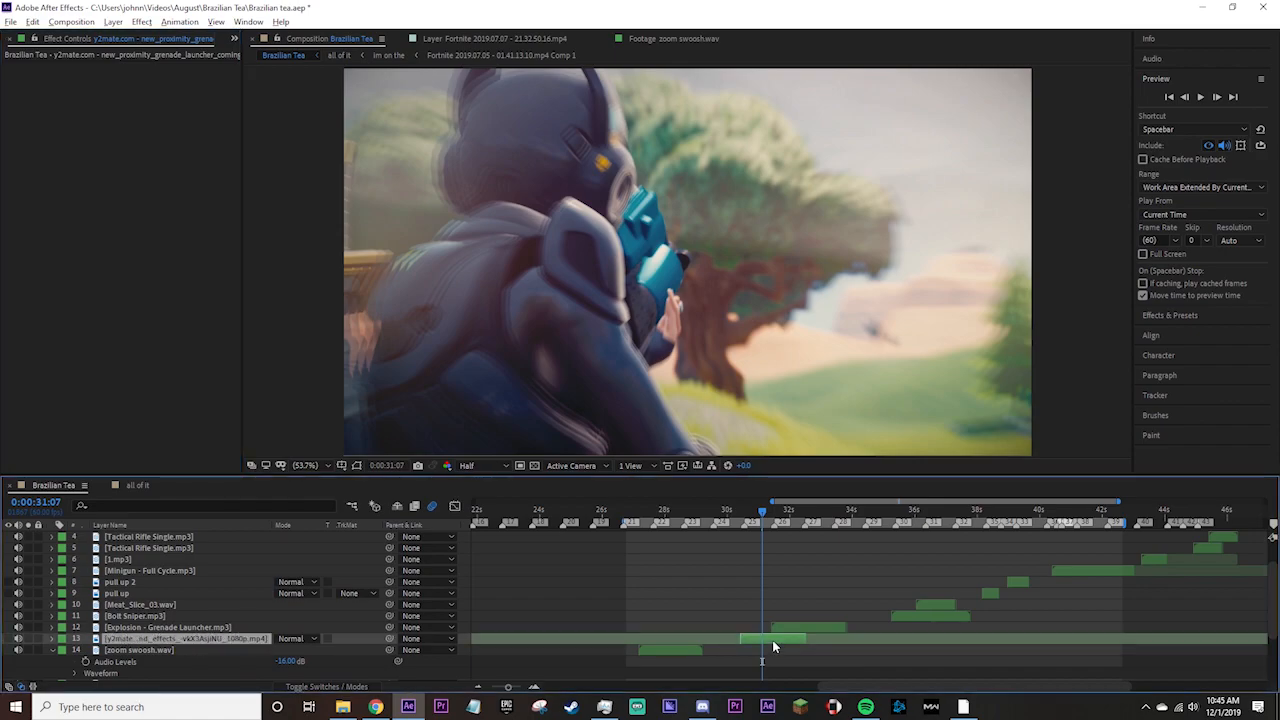
key(ctrl+space)
text(bass)
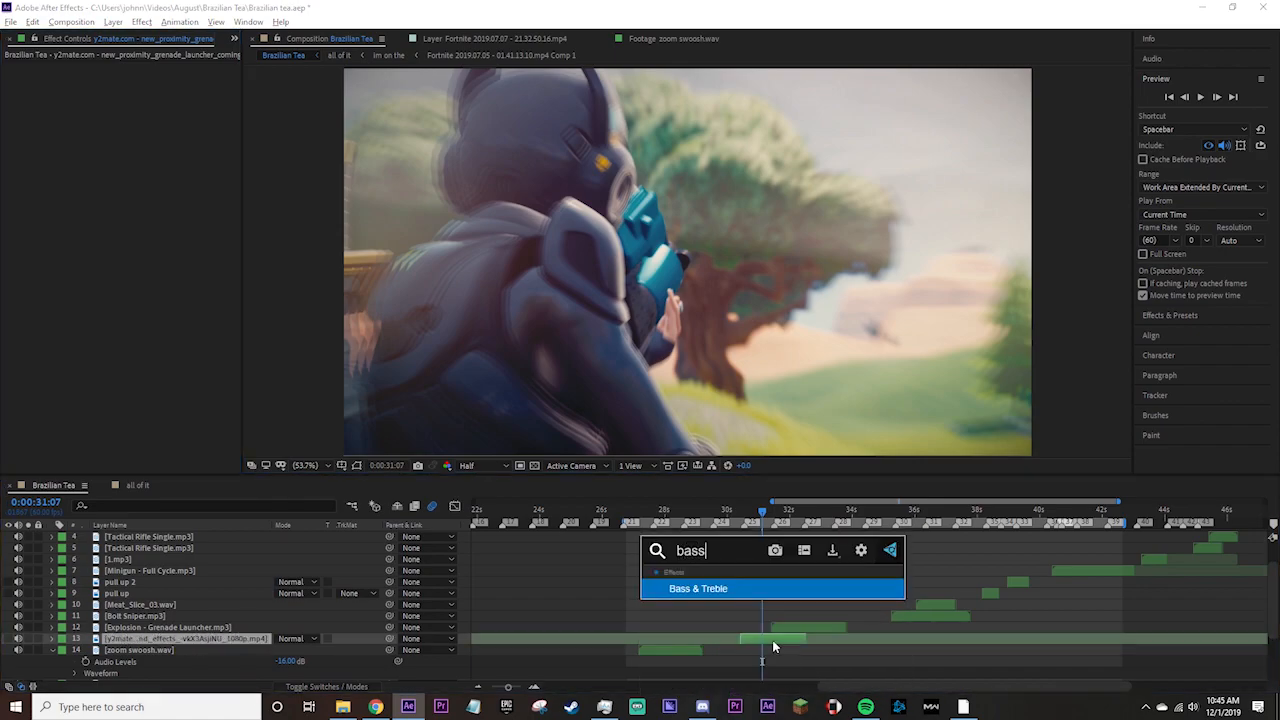
click(778, 585)
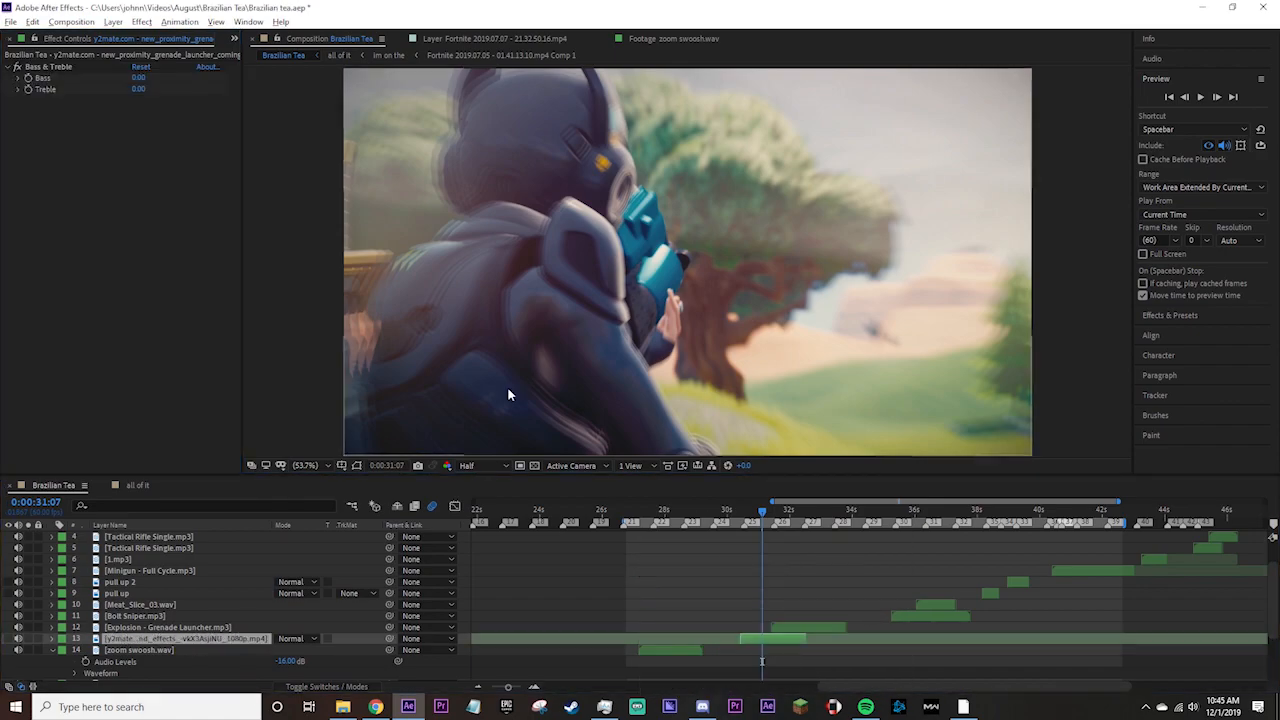
Set the Bass & Treble effect's Bass to 50 and its Treble to -100.
click(67, 67)
click(138, 77)
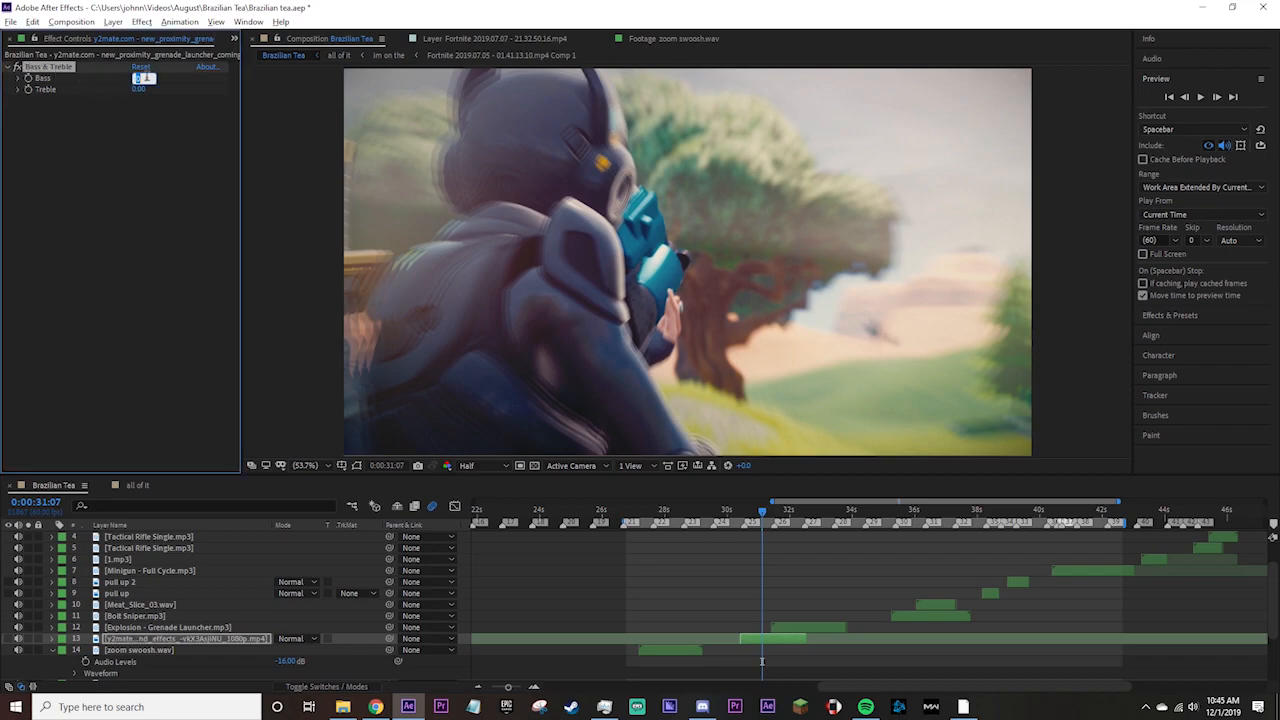
text(50)
key(Tab)
text(-100)
key(Return)
Duplicate the Bass & Treble effect and set the copy's Bass to 0.
key(ctrl+d)
click(139, 112)
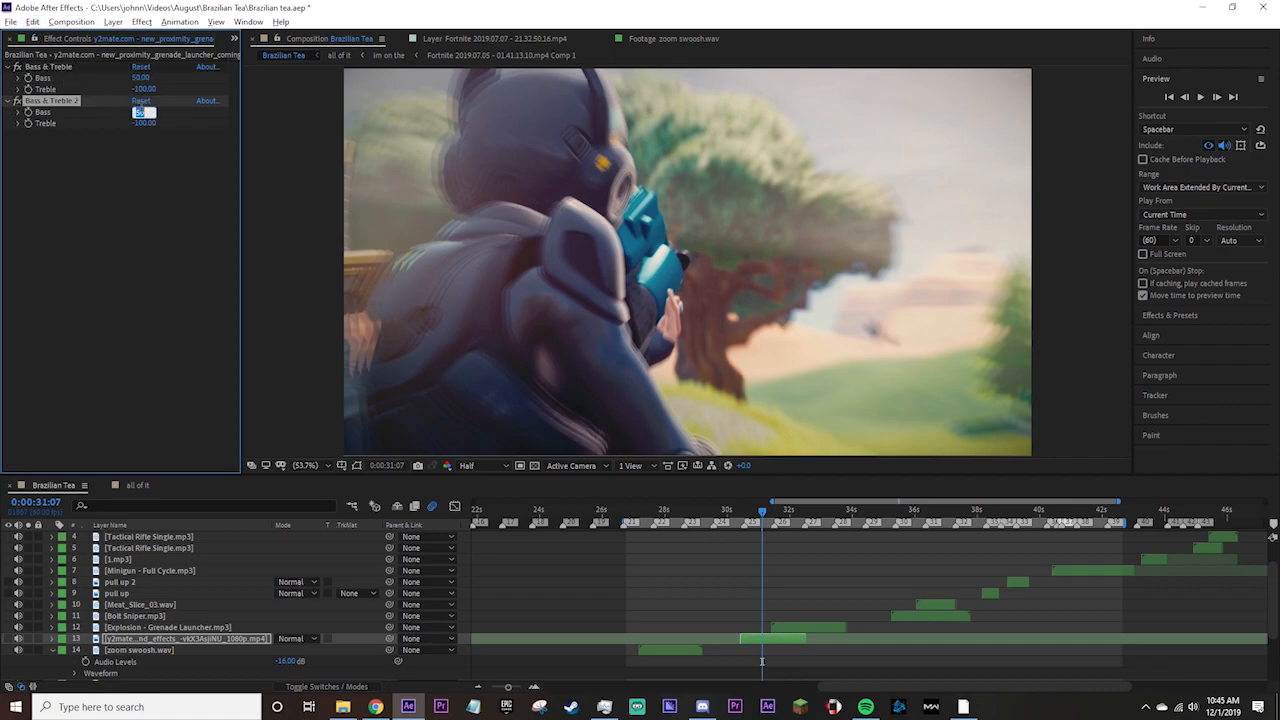
text(0)
click(137, 176)
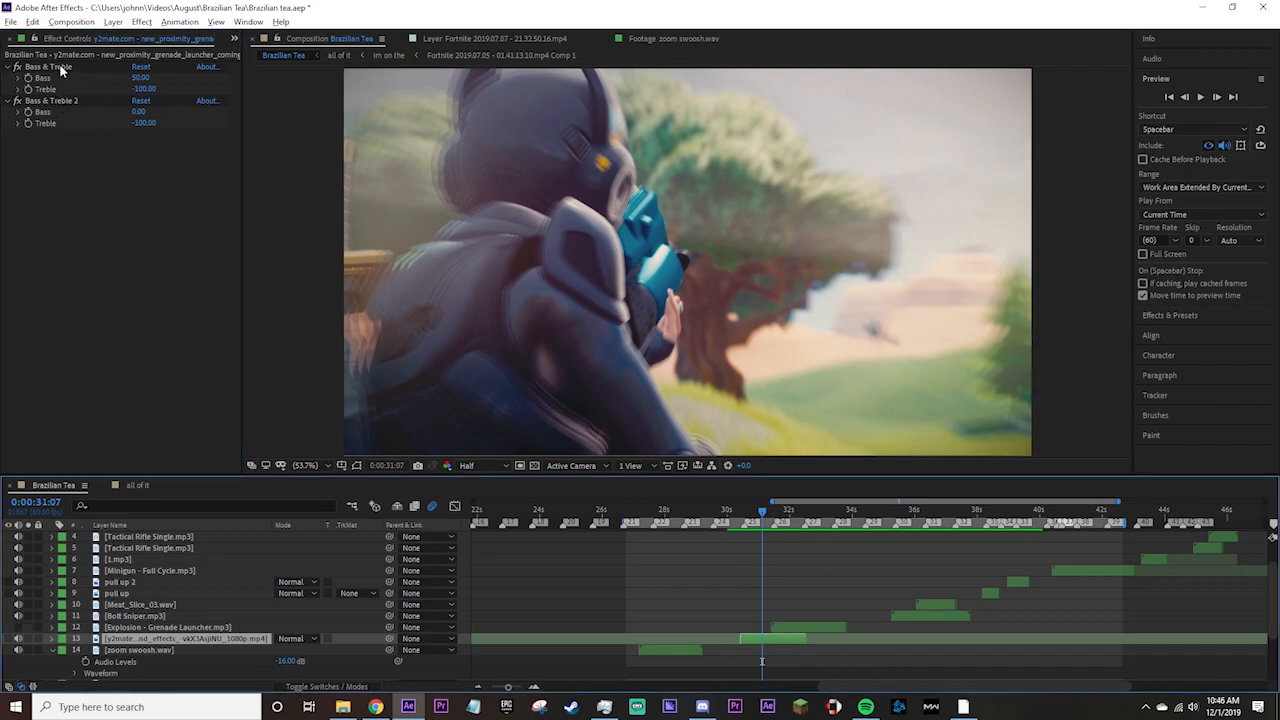
Set the first Bass & Treble effect to Bass 25 and Treble -50, and the second effect's Treble to -50.
click(145, 78)
text(25)
key(Tab)
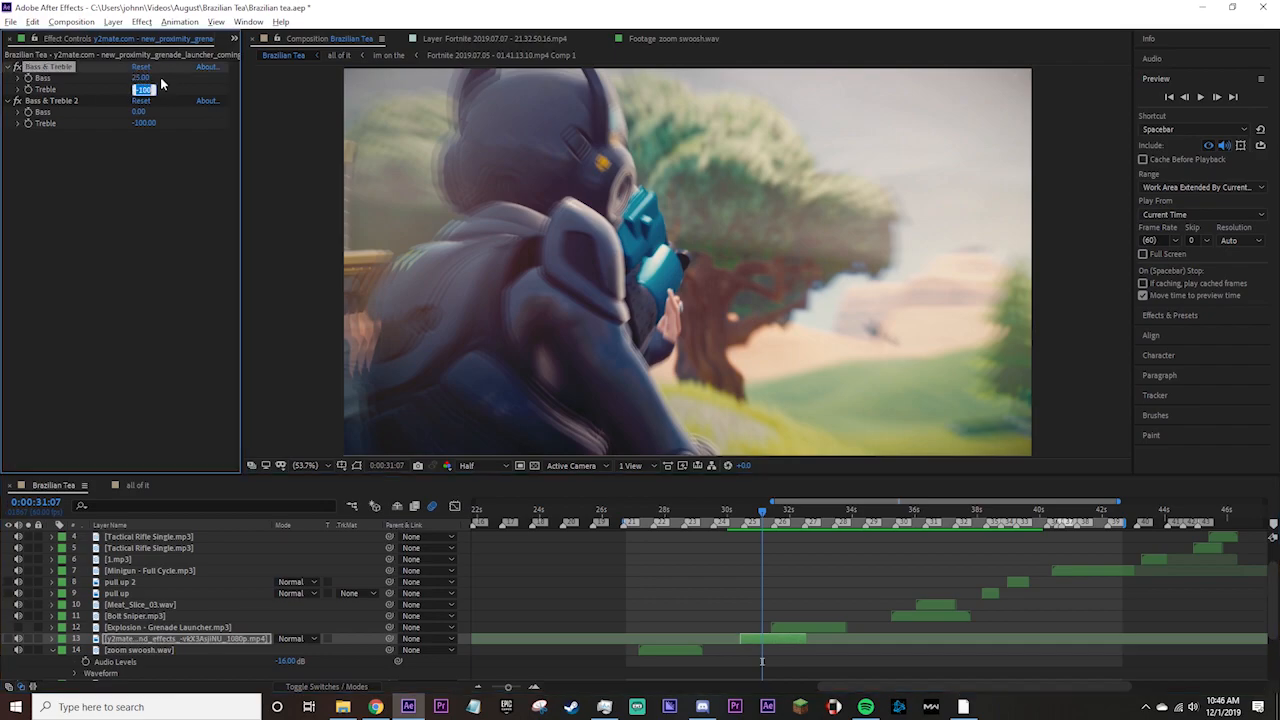
text(-50)
key(Tab)
key(Tab)
text(-50)
key(Return)
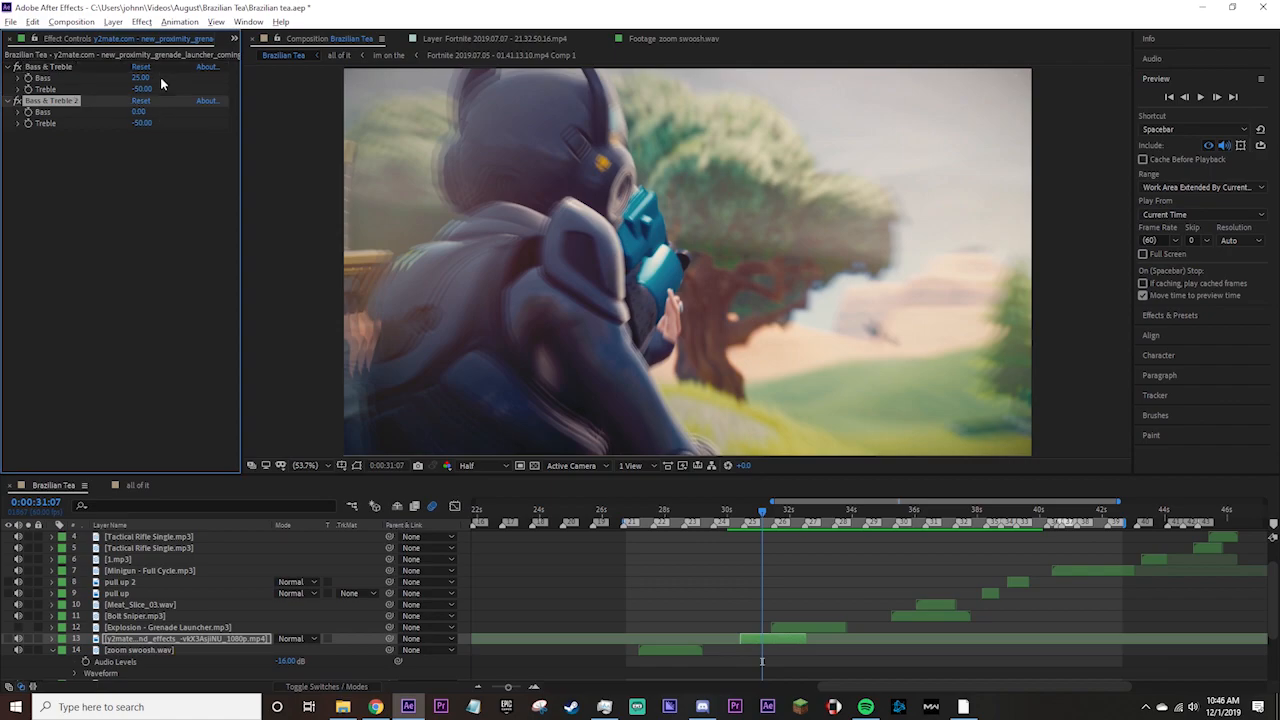
Preview the grenade launcher shot from about 0:00:30:00 to hear the layer's Bass & Treble effects.
mouse_move(752, 513)
mouse_down()
mouse_move(731, 513)
mouse_move(758, 514)
mouse_up()
ctrl+click(38, 67)
drag(762, 514, 726, 513)
key(space)
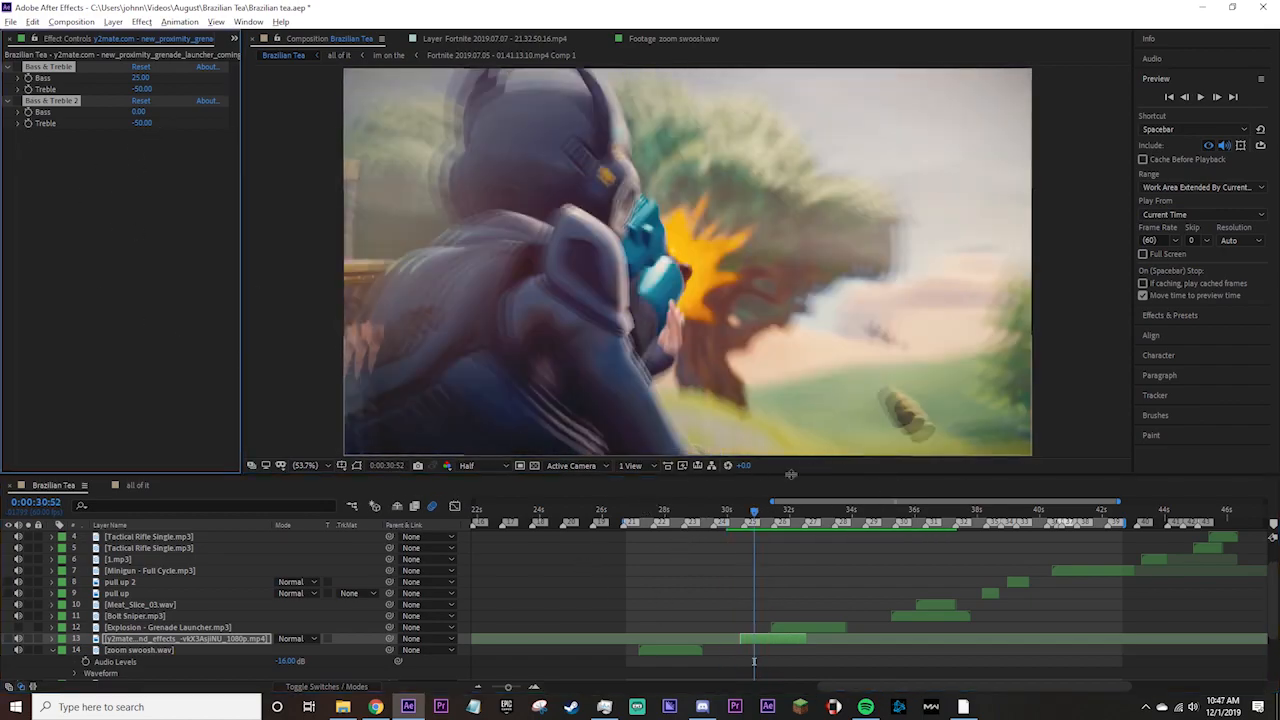
click(762, 517)
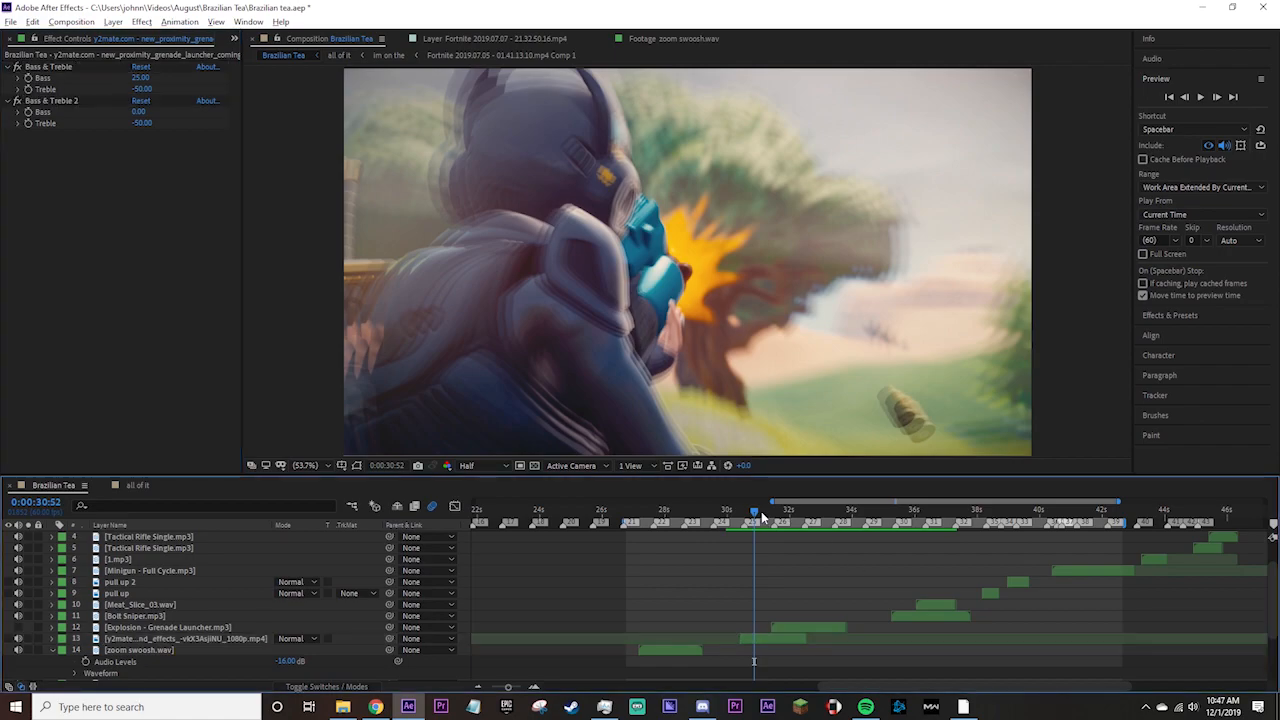
Check the driving shot at 0:00:28:17, then return to the grenade launcher shot and select its sound layer.
click(674, 512)
drag(674, 512, 672, 512)
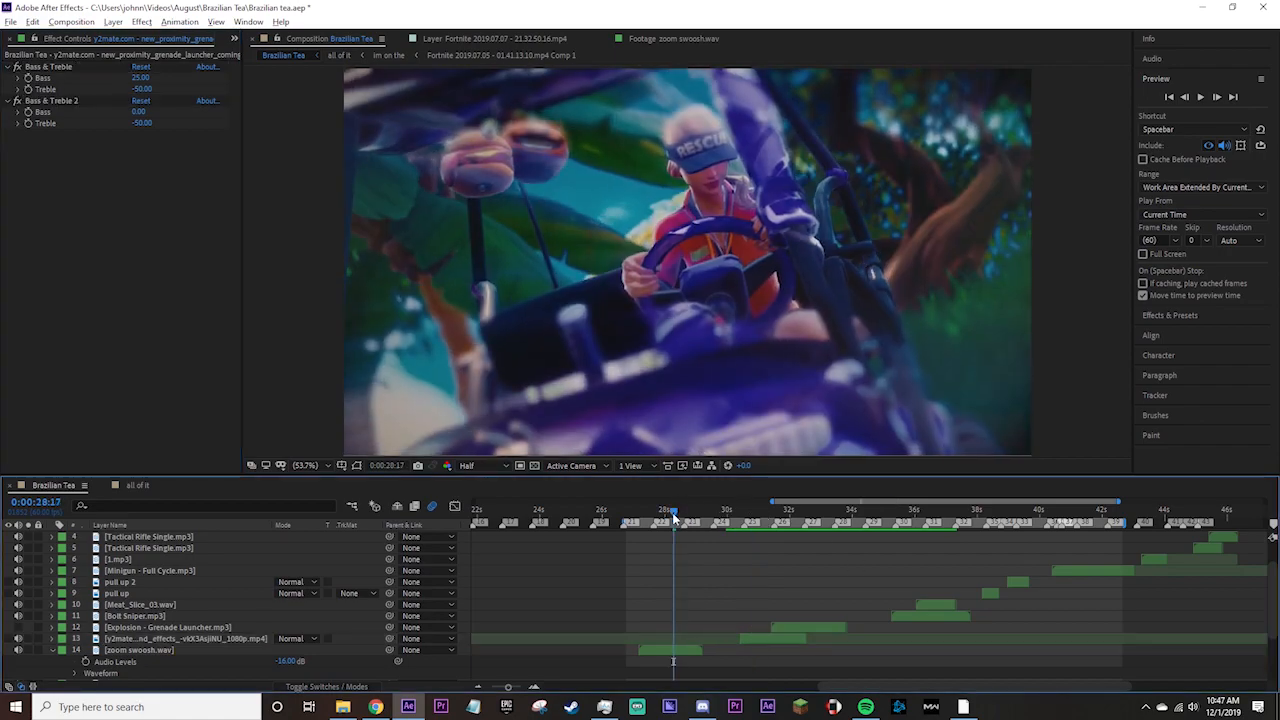
click(750, 512)
click(757, 638)
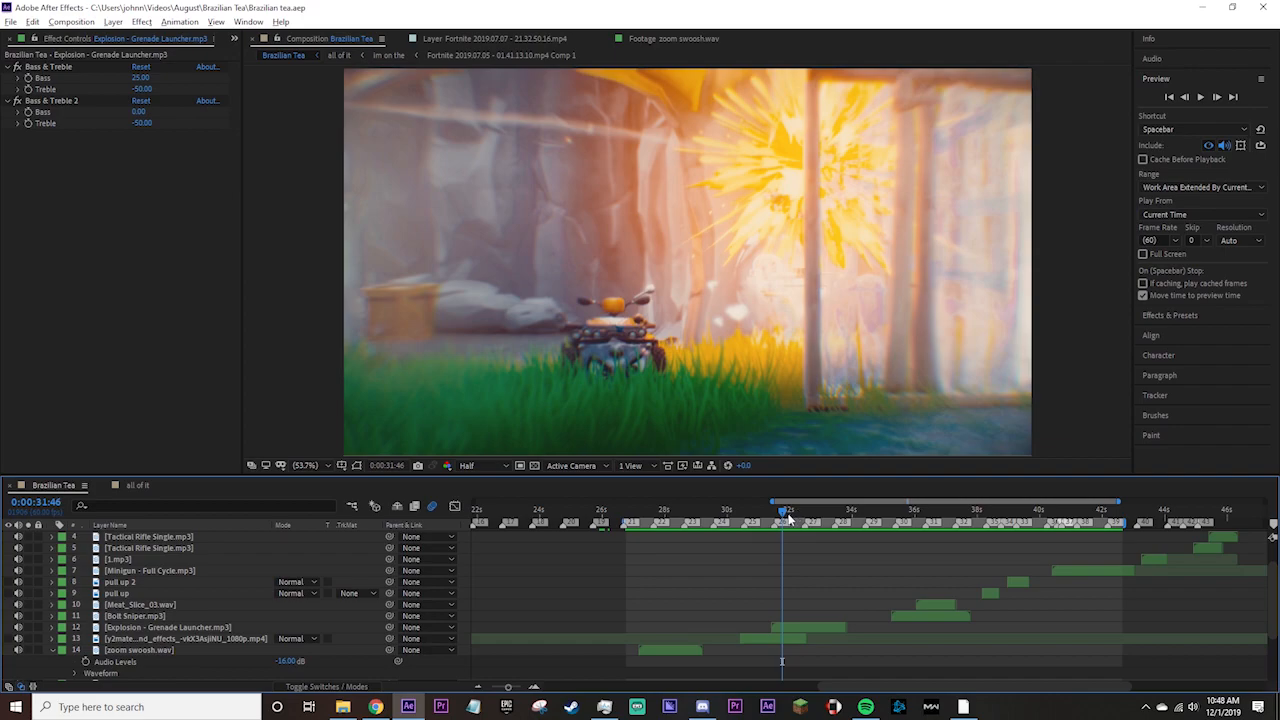
Move the current time to 0:00:36:43 and select the Meat_Slice_03.wav layer to inspect its Bass & Treble effects.
drag(787, 517, 936, 518)
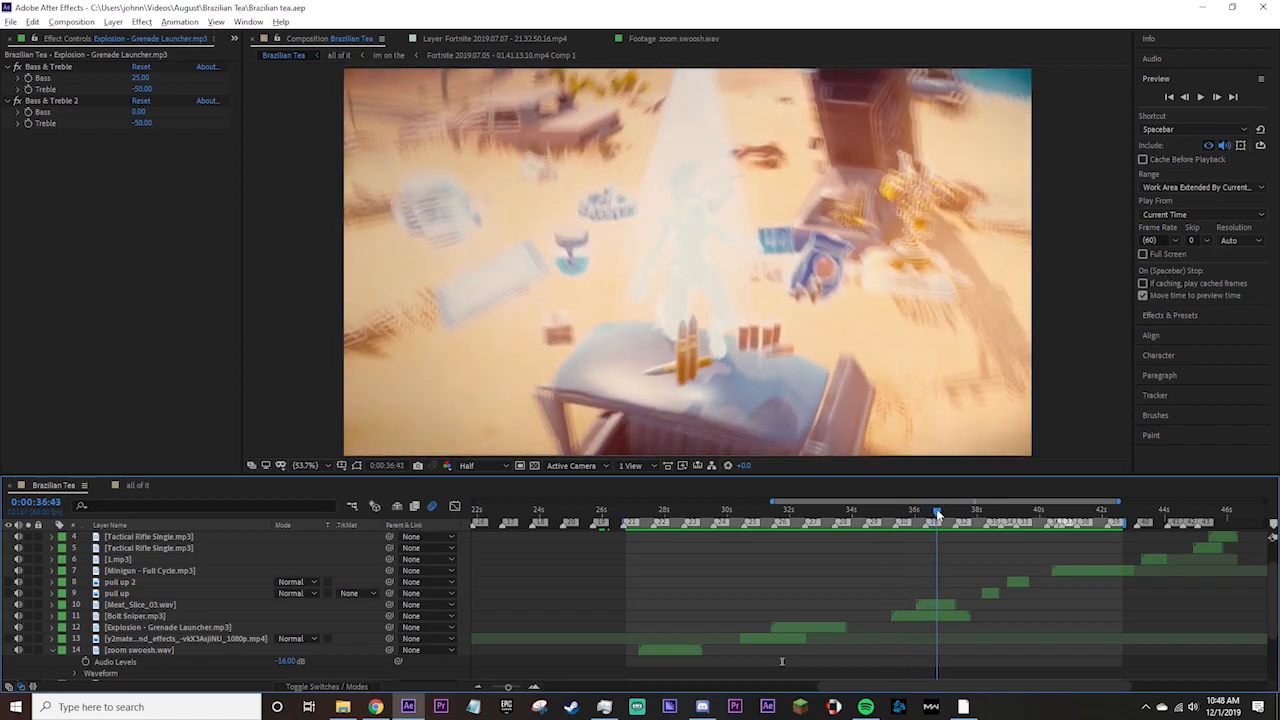
click(942, 606)
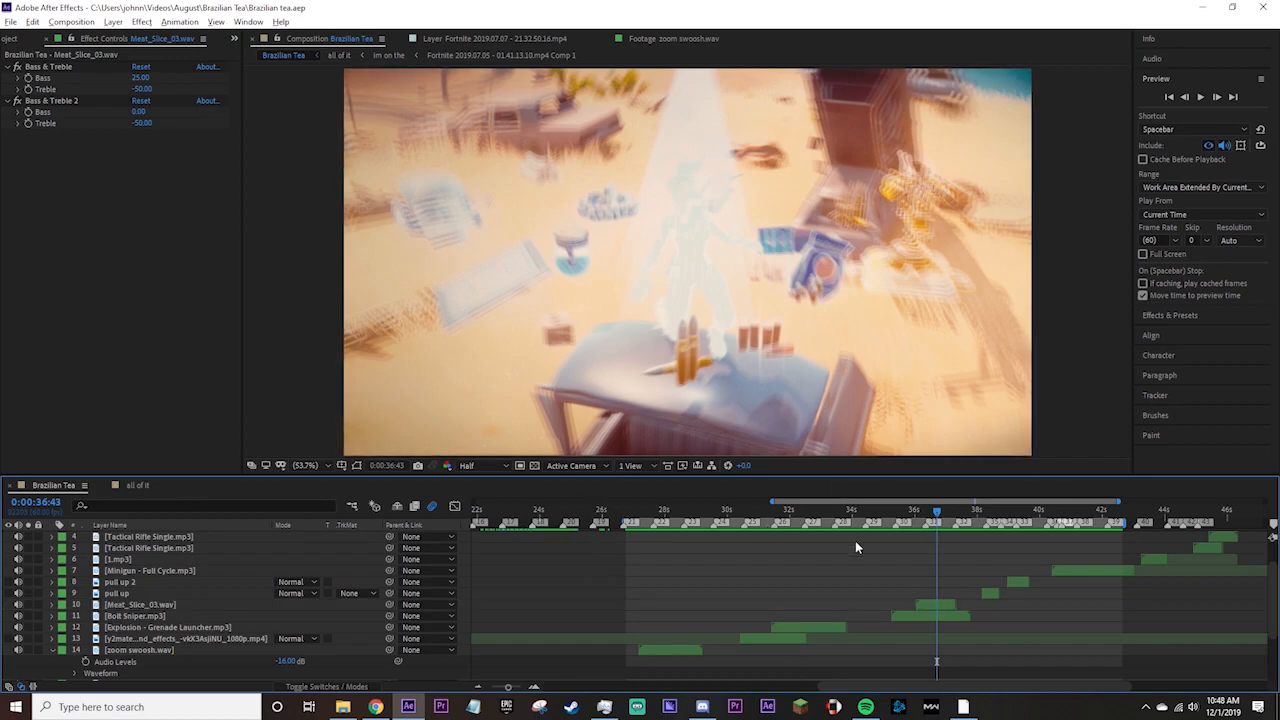
click(930, 604)
Preview the Meat_Slice_03.wav sound from 0:00:35:17, replay it from a slightly different point, and deselect the layer.
drag(937, 513, 892, 522)
key(space)
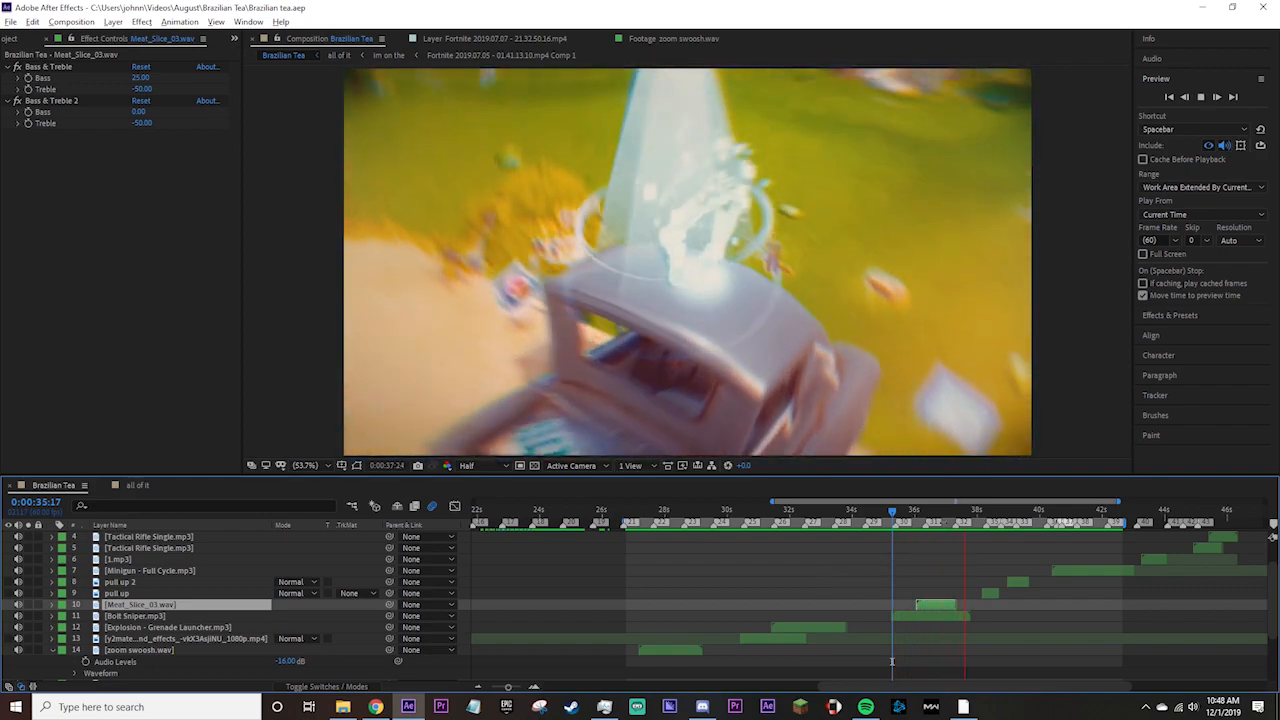
click(912, 515)
click(911, 515)
key(space)
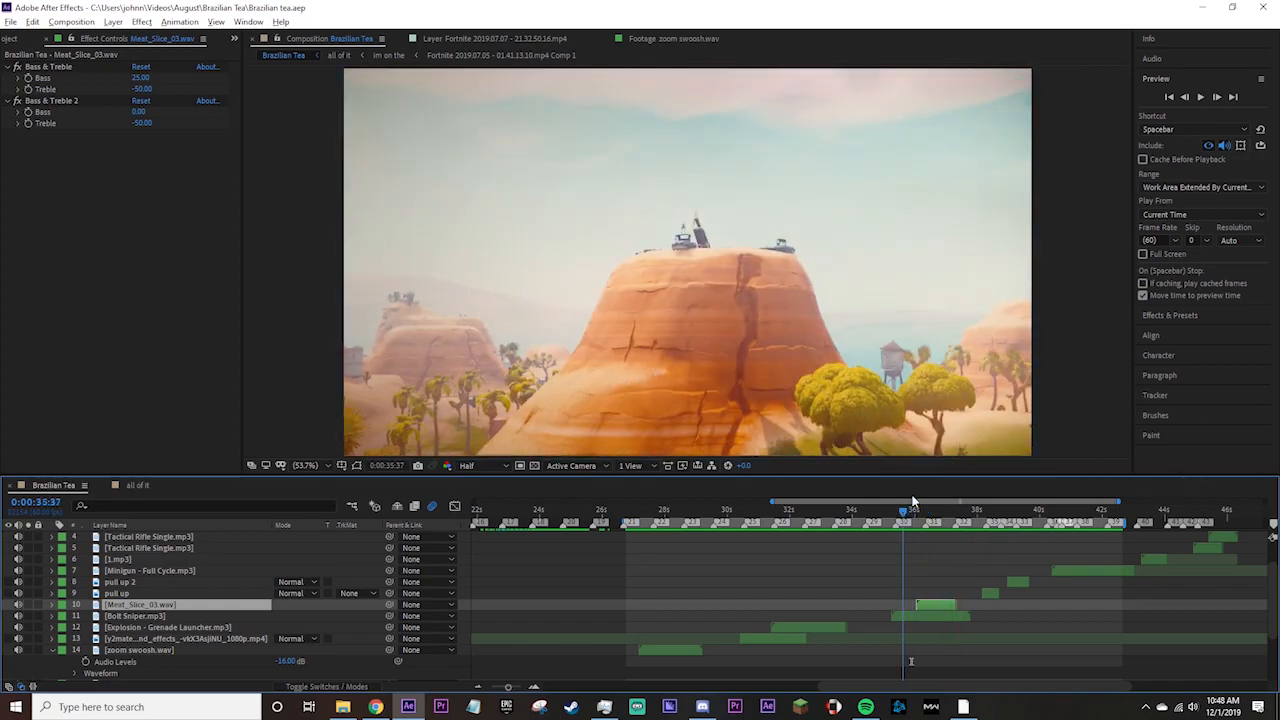
click(885, 661)
Scrub to 0:00:33:10 and on to 0:00:38:21, then preview the pull up sounds from 0:00:38:02.
drag(926, 514, 825, 542)
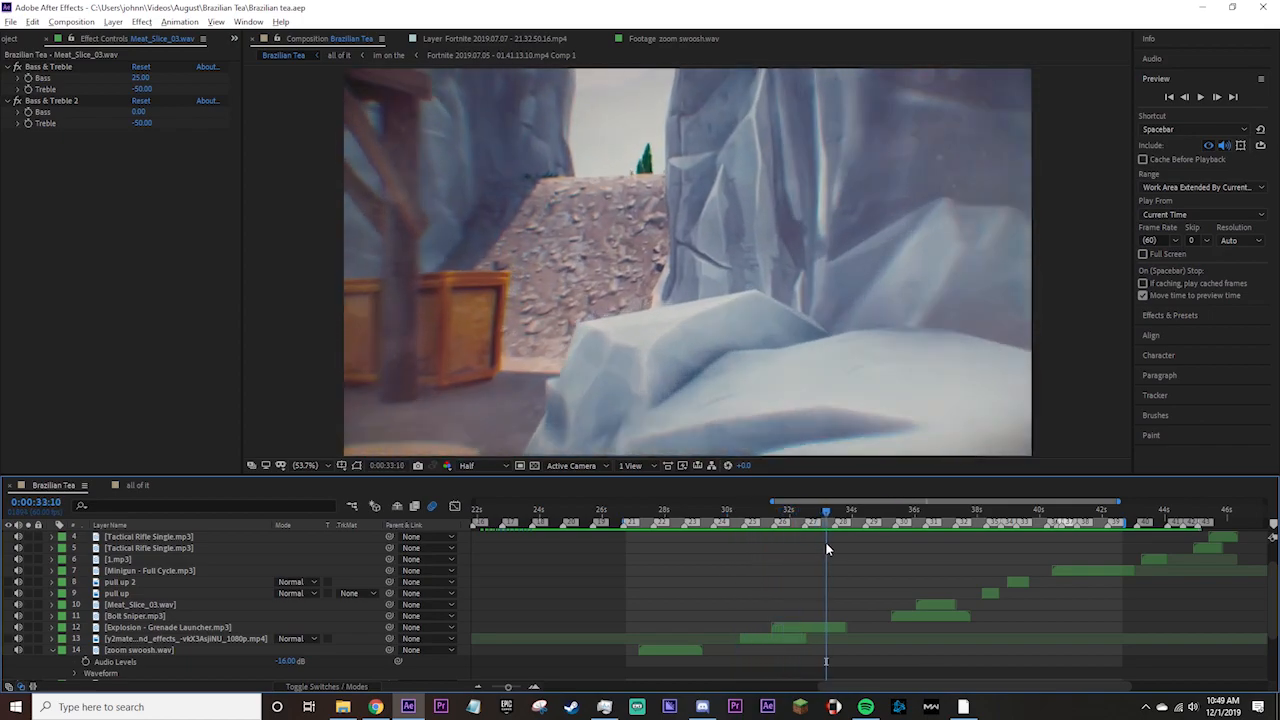
drag(825, 541, 990, 580)
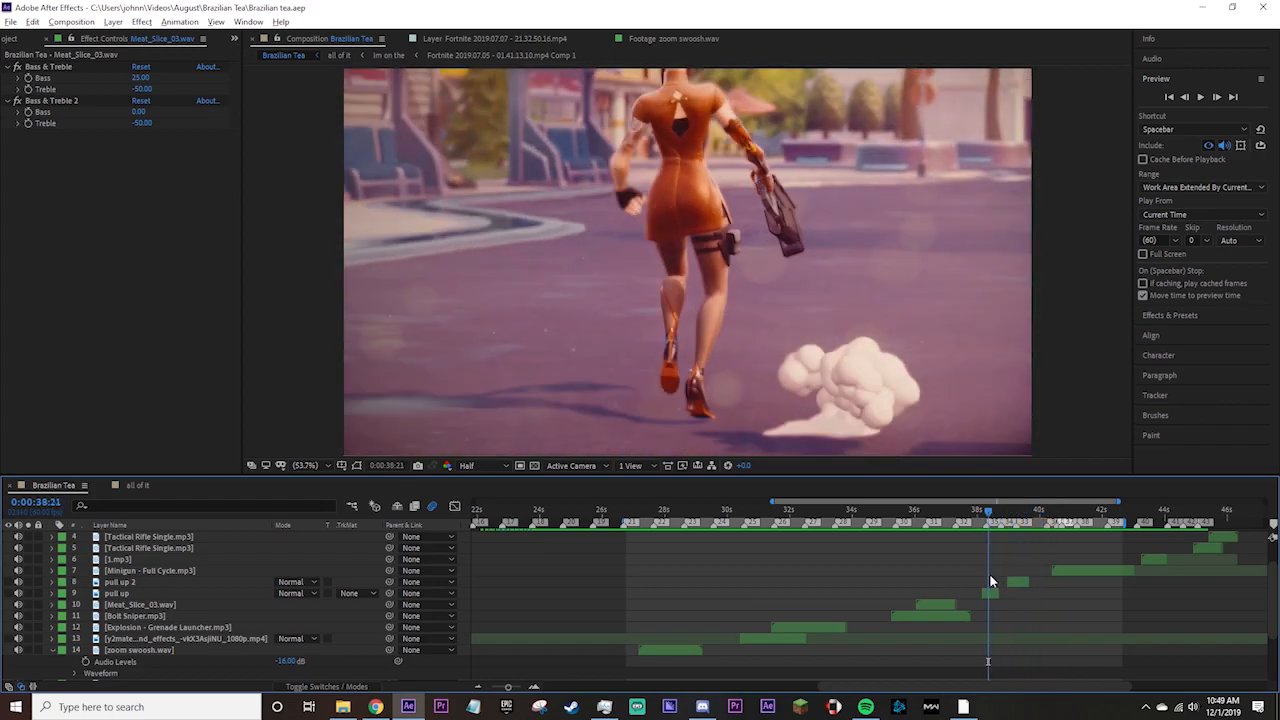
click(978, 515)
key(space)
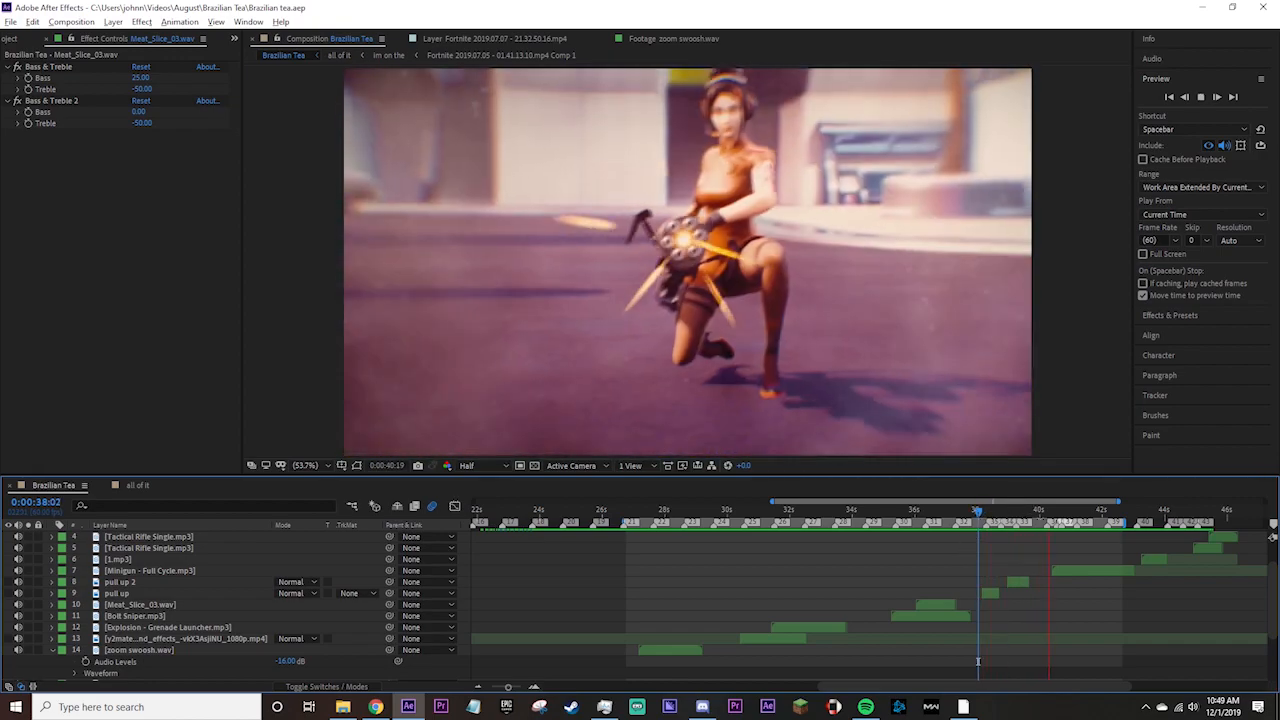
click(1016, 517)
Move the current time to 0:00:38:29 and inspect the Bass & Treble effects on the pull up and pull up 2 layers.
drag(1016, 518, 991, 519)
click(987, 592)
click(48, 66)
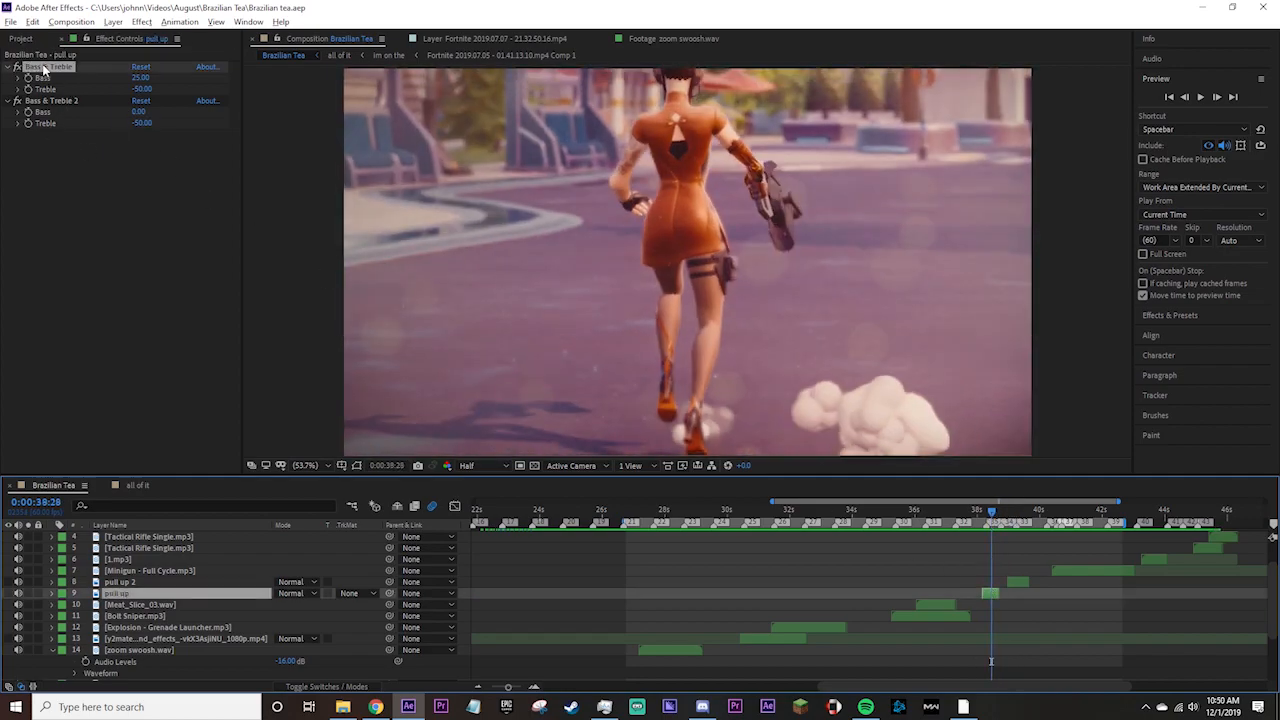
click(1012, 581)
drag(993, 513, 993, 513)
click(1013, 620)
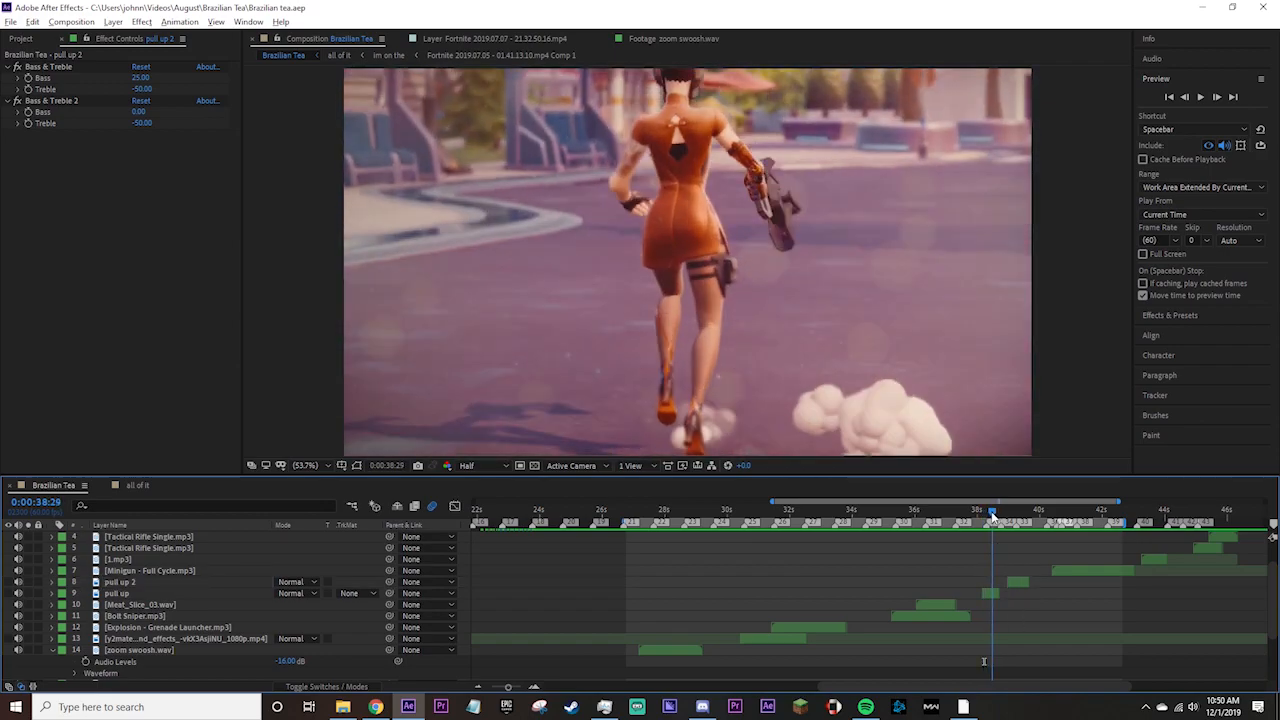
Recheck the effects on both pull up layers and preview their sounds from 0:00:38:06.
click(1021, 584)
drag(994, 513, 982, 515)
click(992, 594)
click(1022, 583)
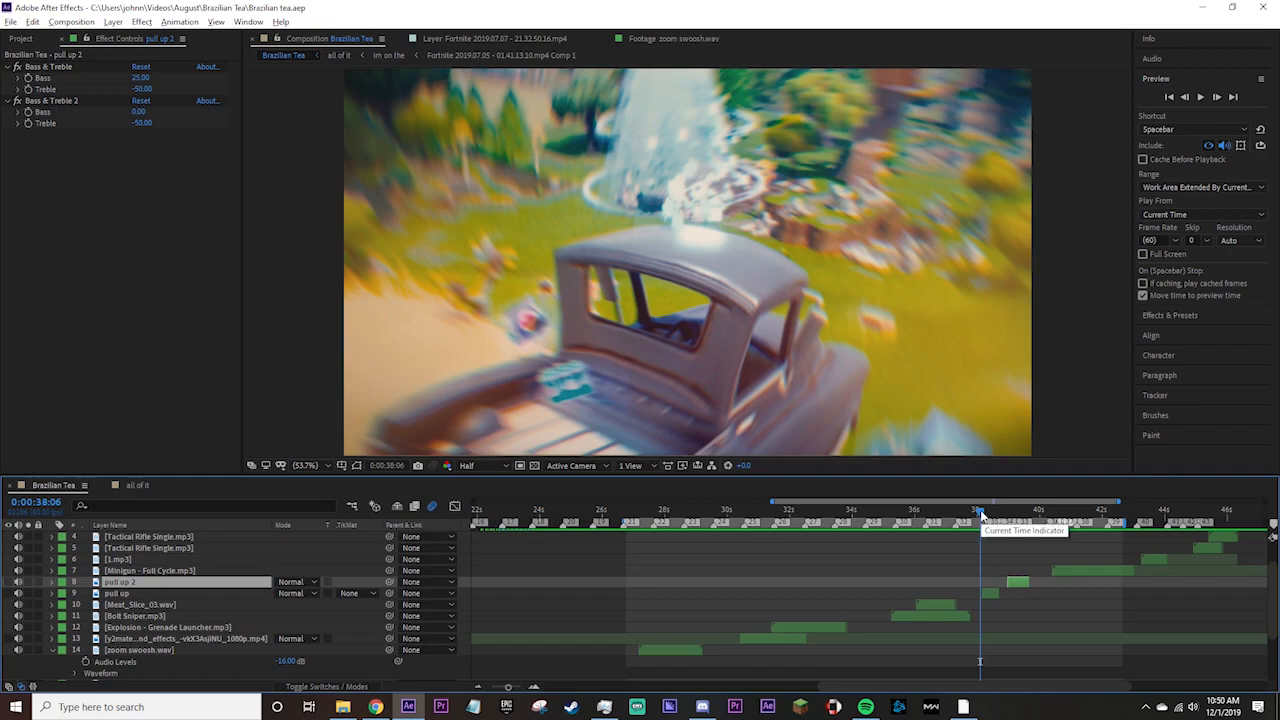
key(space)
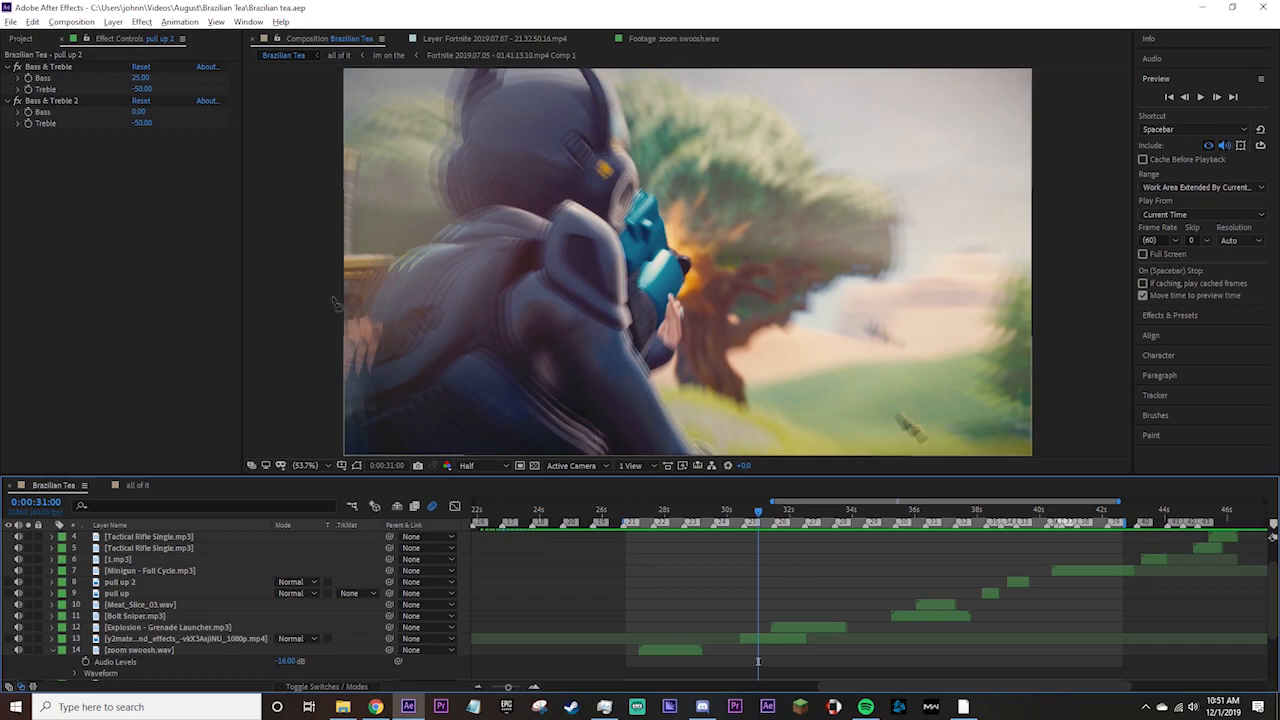
Point out the two Bass & Treble effects on the pull up 2 layer, then clear the selection.
click(60, 71)
click(68, 101)
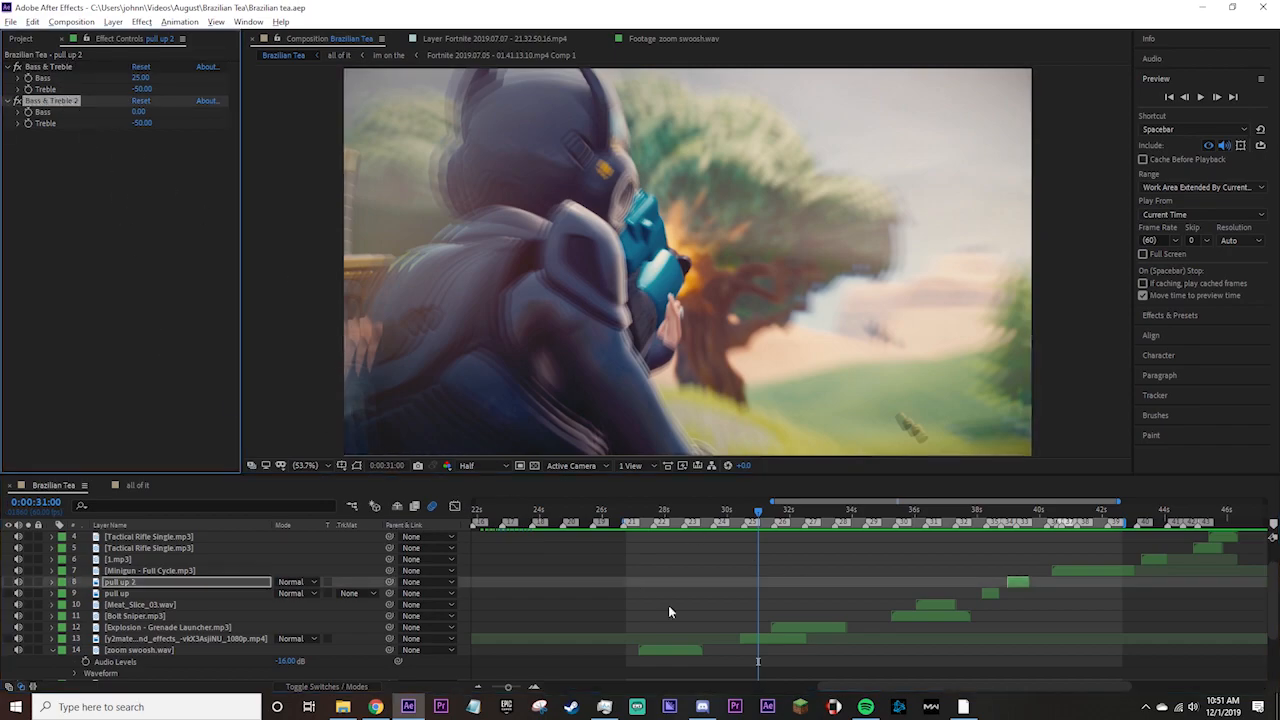
click(826, 601)
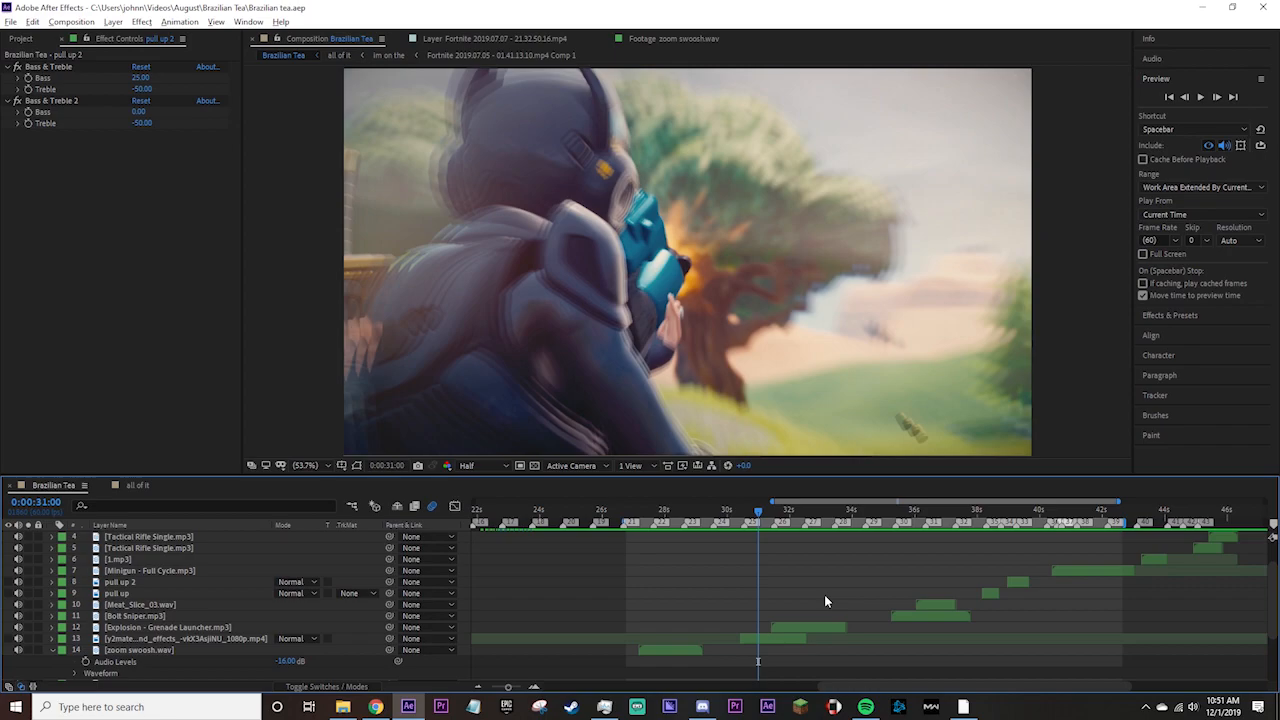